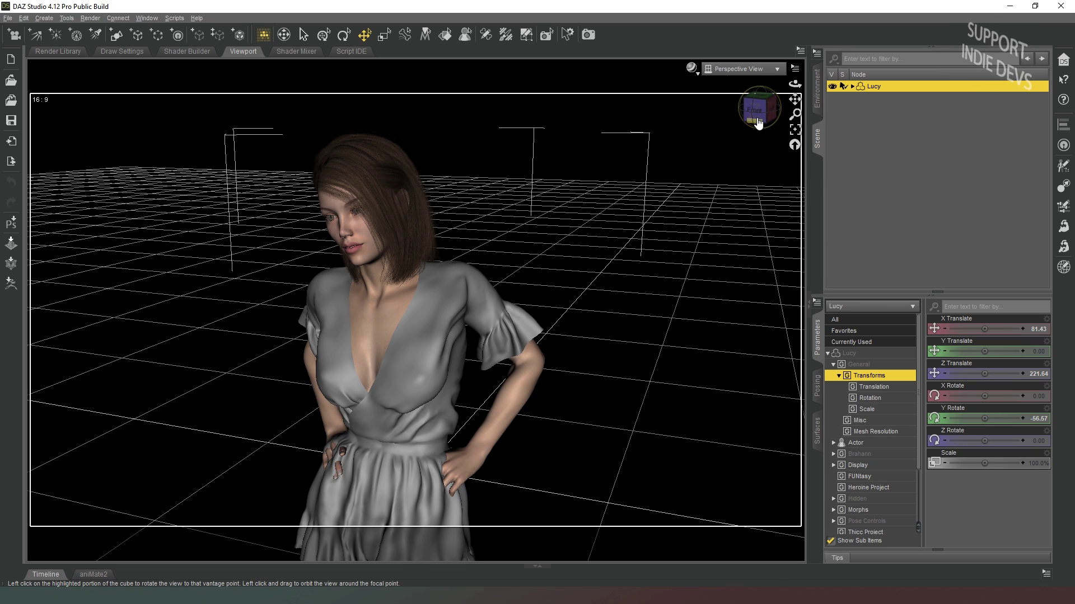
Orbit the view toward the front of the posed figure in the grey dress
mouse_move(757, 109)
left_mouse_down()
mouse_move(779, 103)
mouse_move(753, 101)
left_mouse_up()
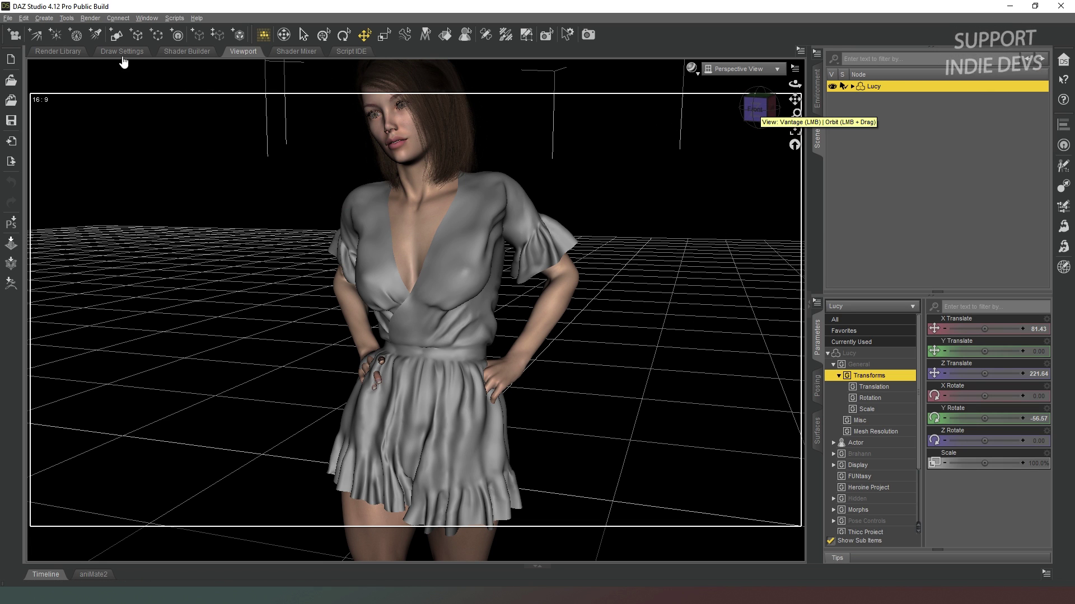
Create a new camera with default settings and zero its translate and rotate values
left_click(20, 40)
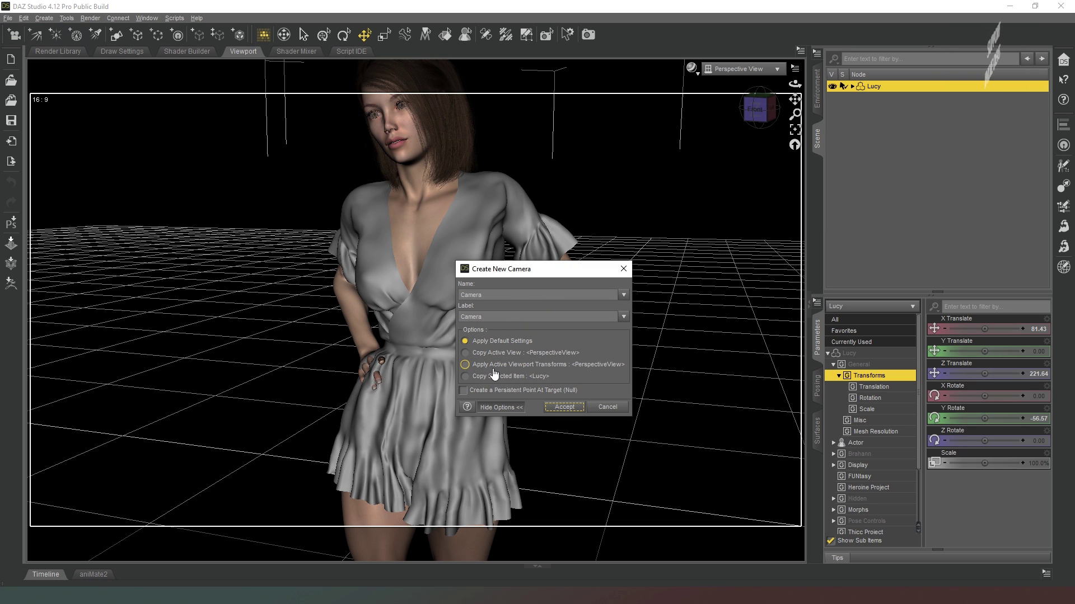
left_click(554, 407)
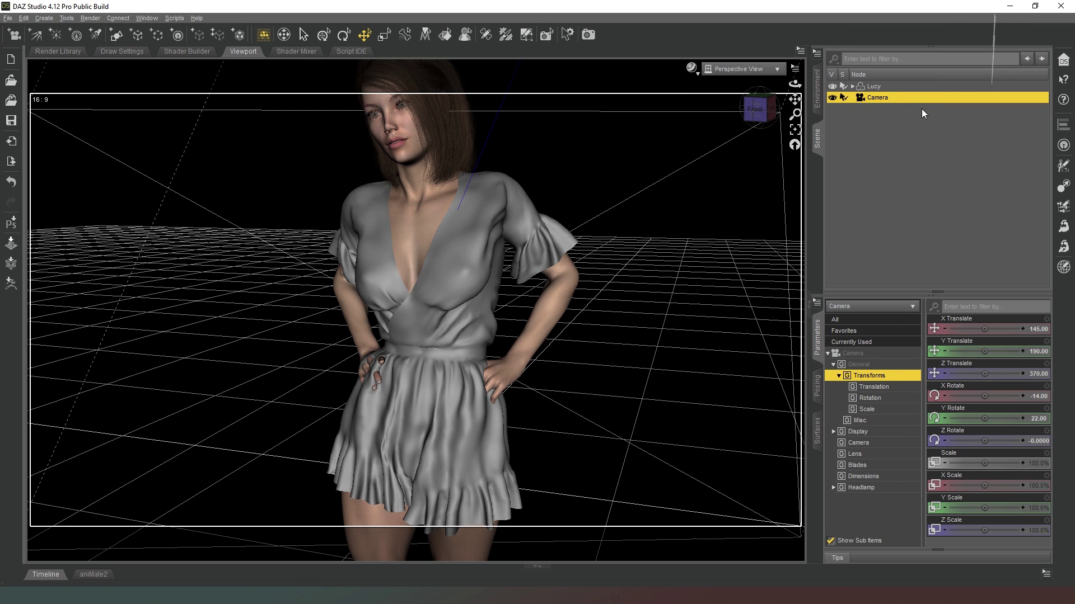
left_click(1039, 329)
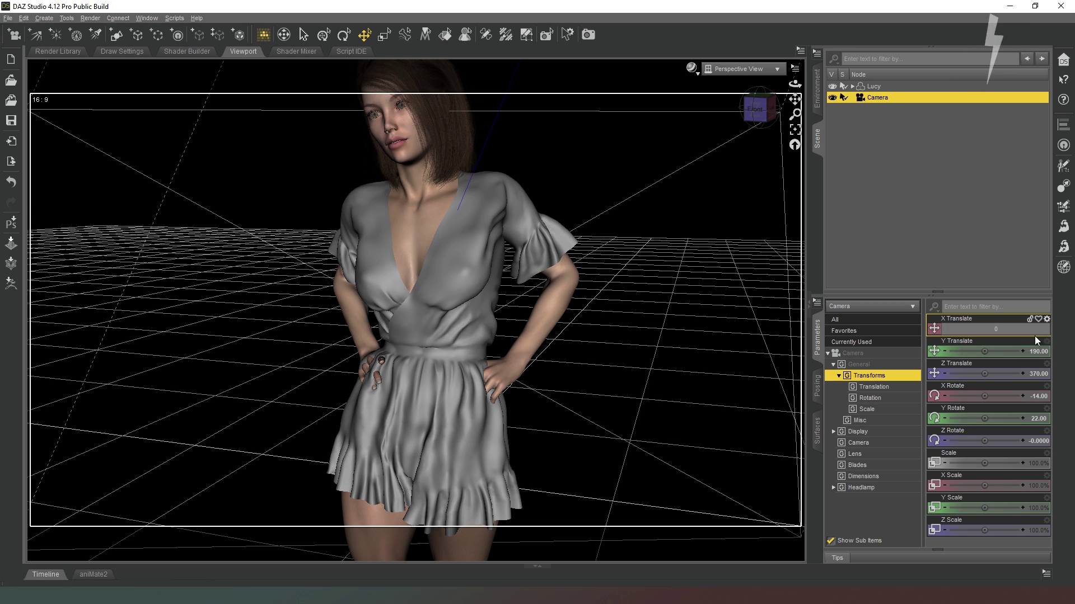
type("0")
key("Return")
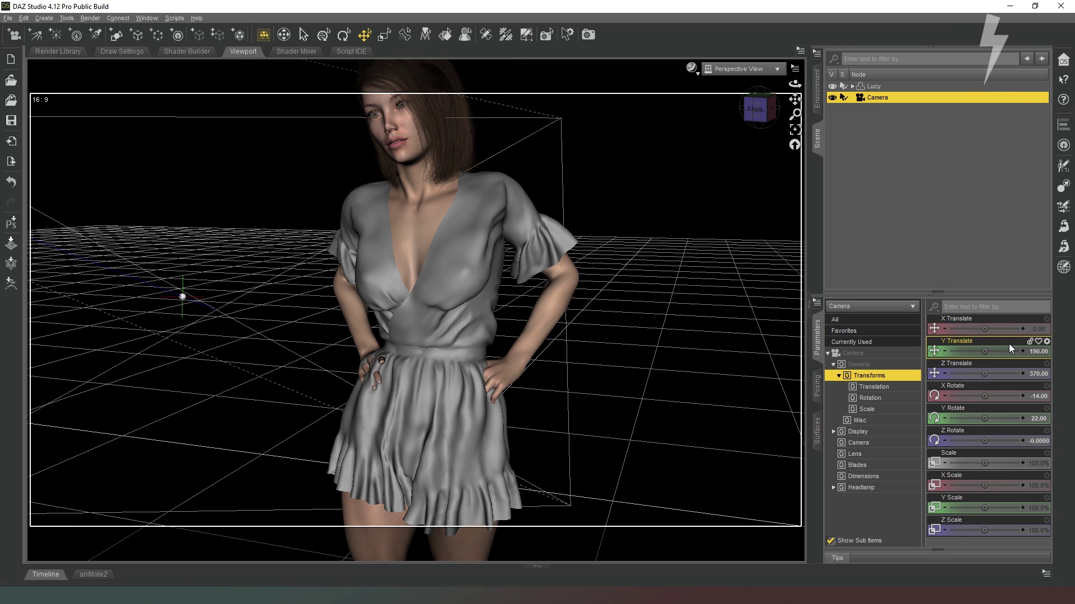
left_click(1007, 352, "alt")
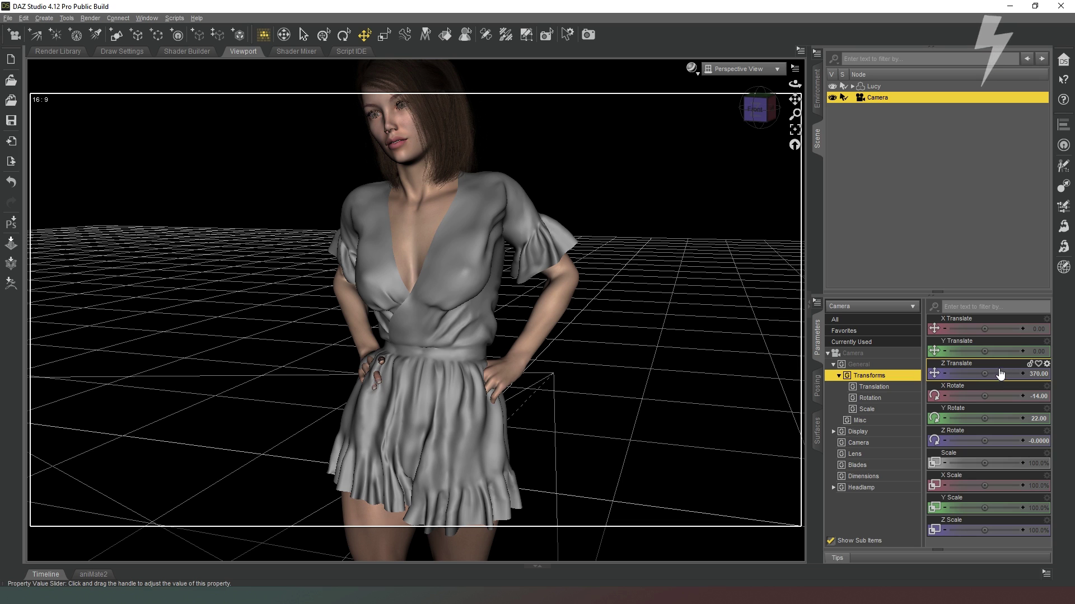
left_click(998, 373)
left_click(998, 395)
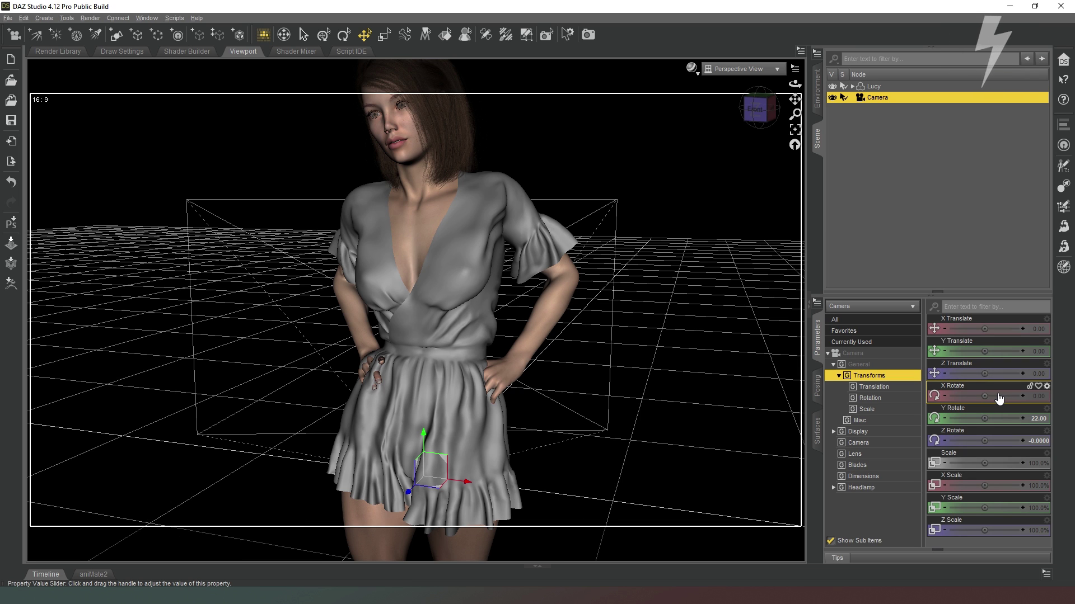
left_click(995, 419)
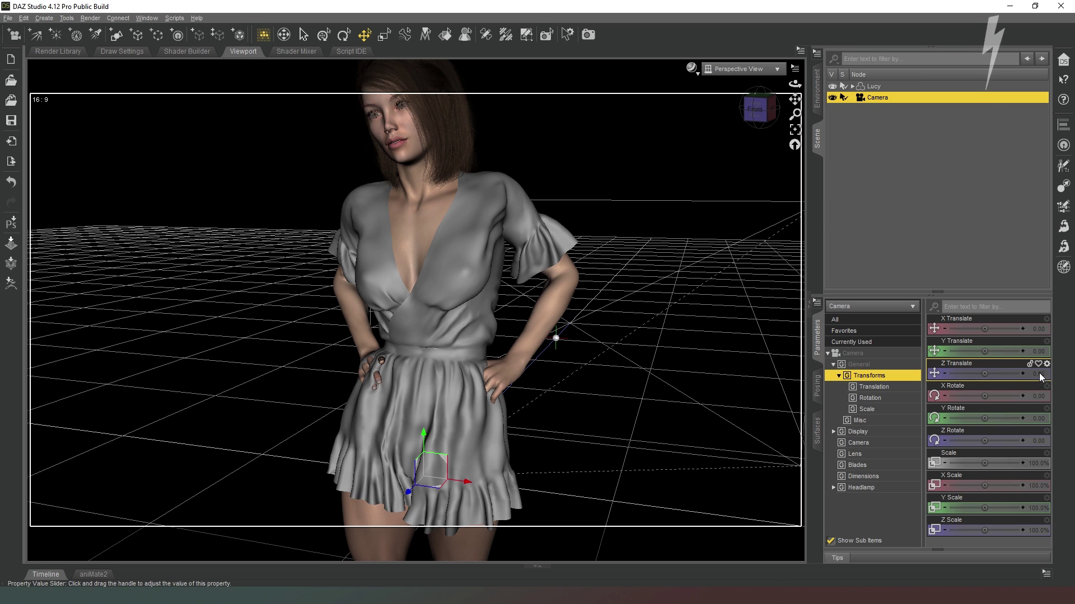
Place the camera at Z Translate 1000 and Y Translate 160
left_click(1036, 374)
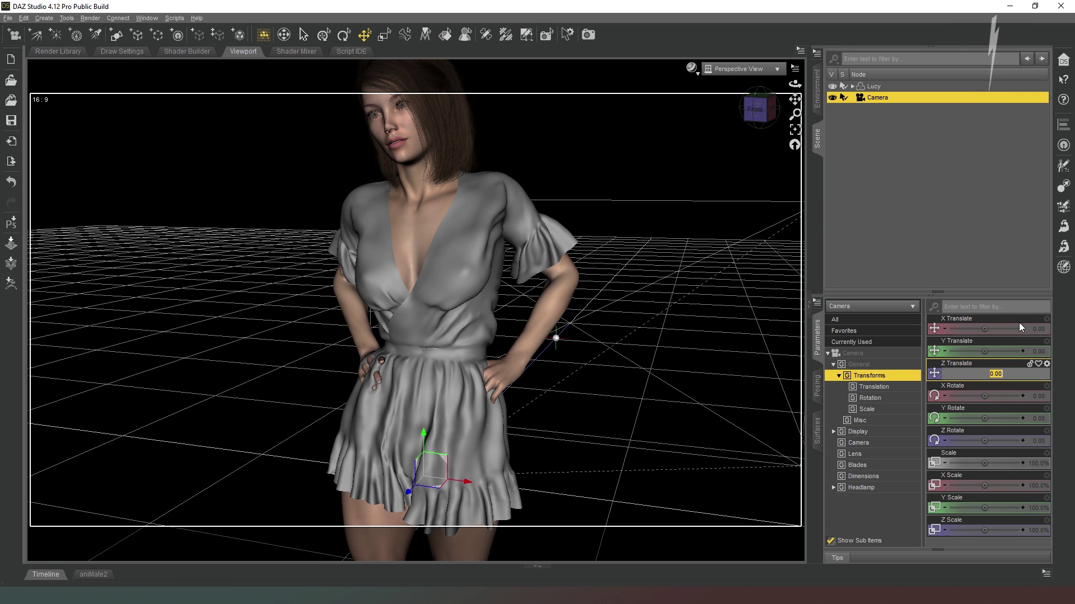
type("1000")
key("Return")
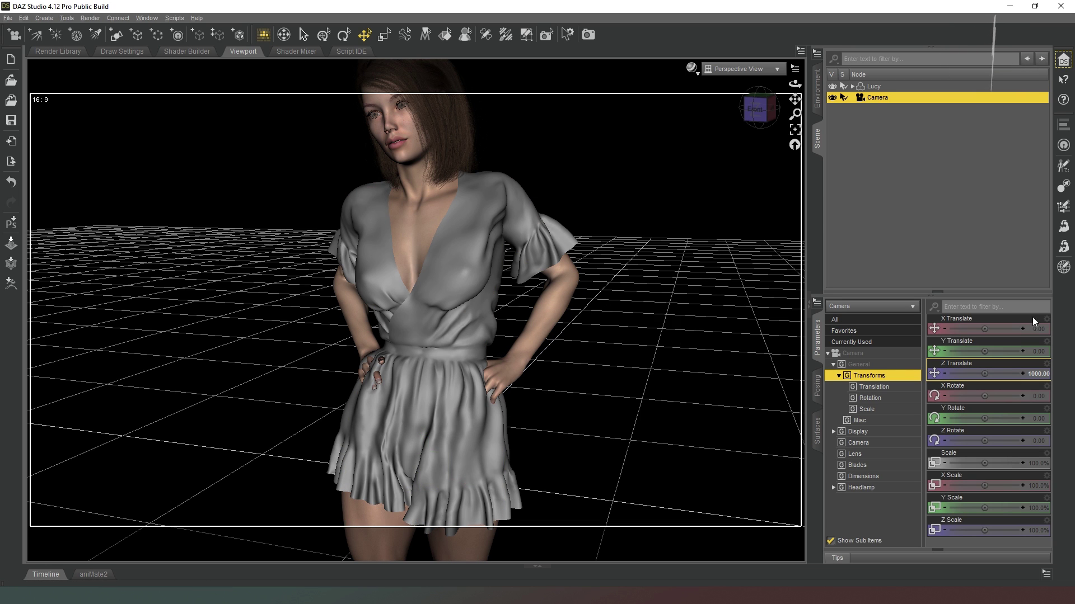
left_click(1040, 351)
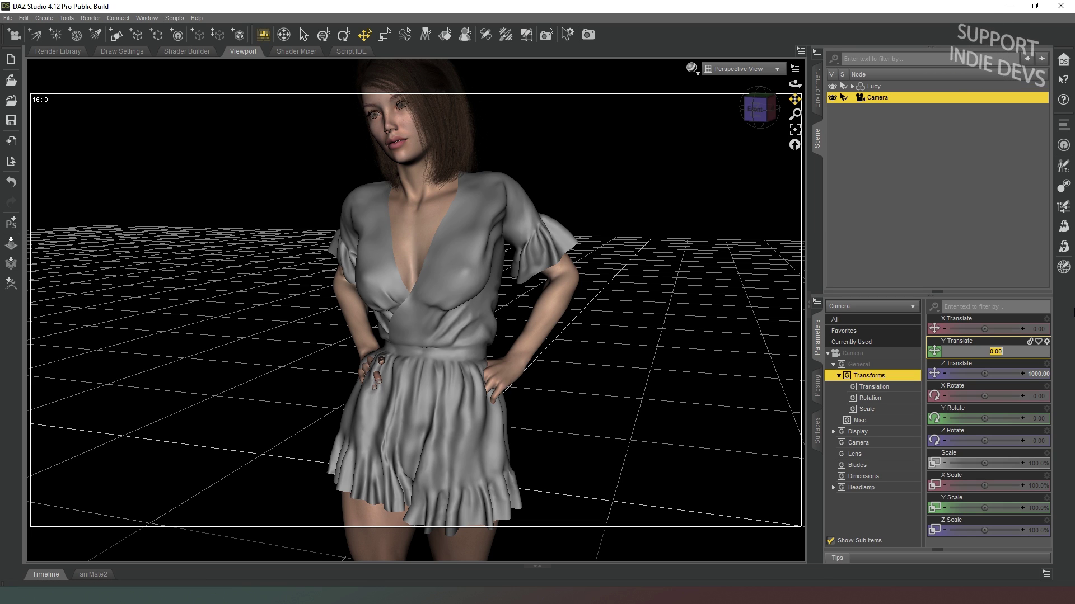
type("60")
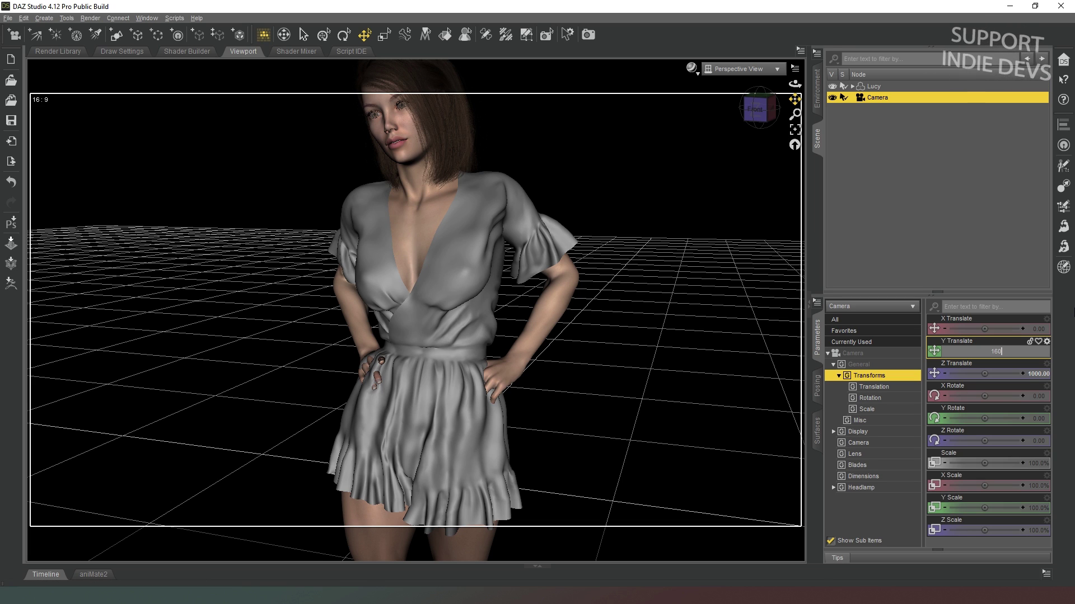
key("Return")
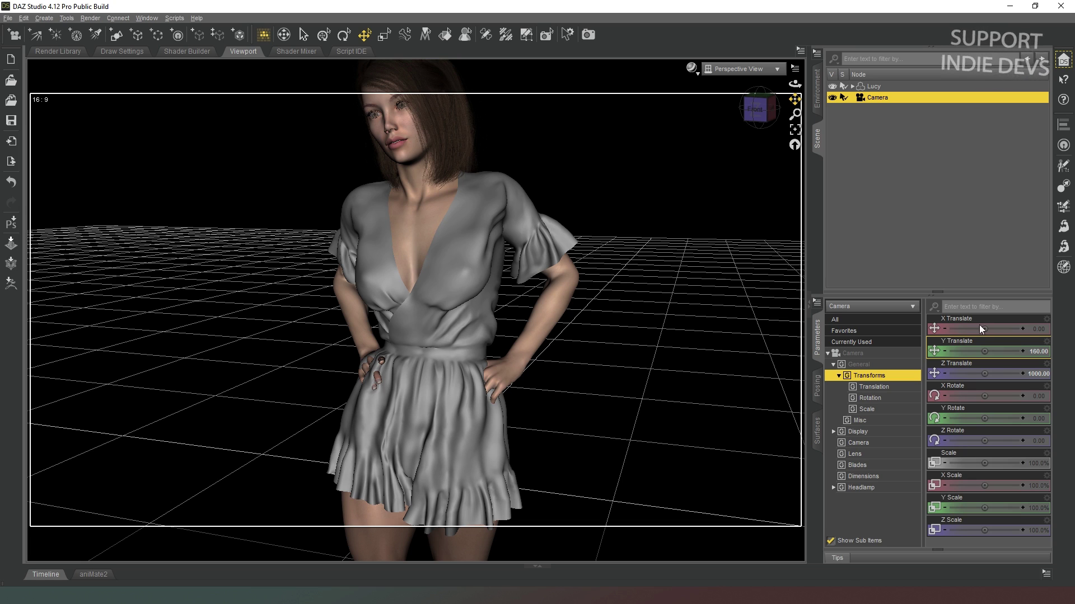
left_click(732, 67)
Look through the new camera and reset Lucy's X/Z Translate and Y Rotate to 0
left_click(733, 158)
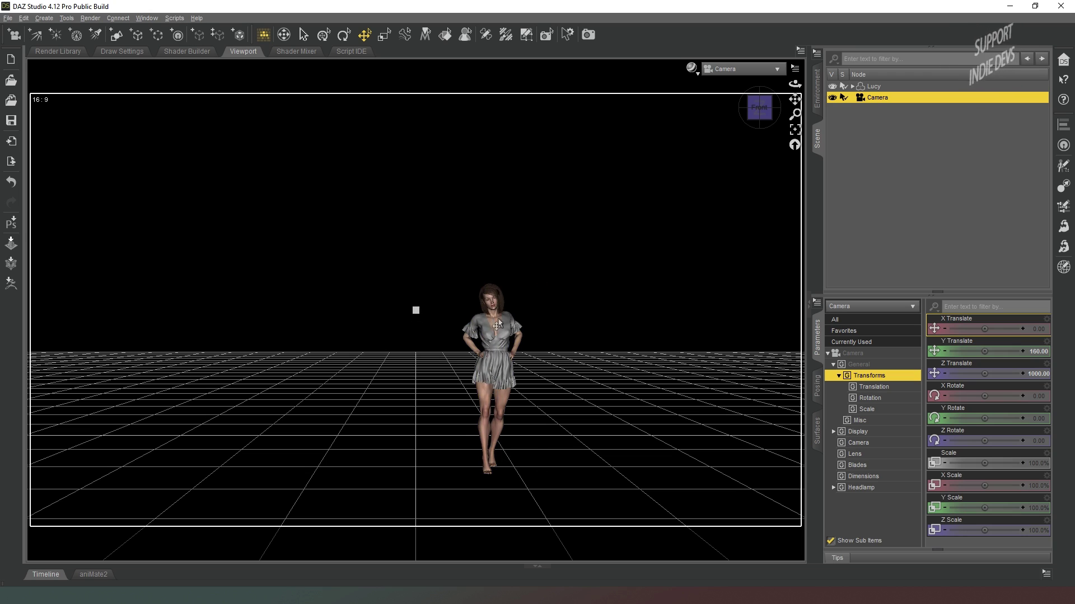
left_click(873, 86)
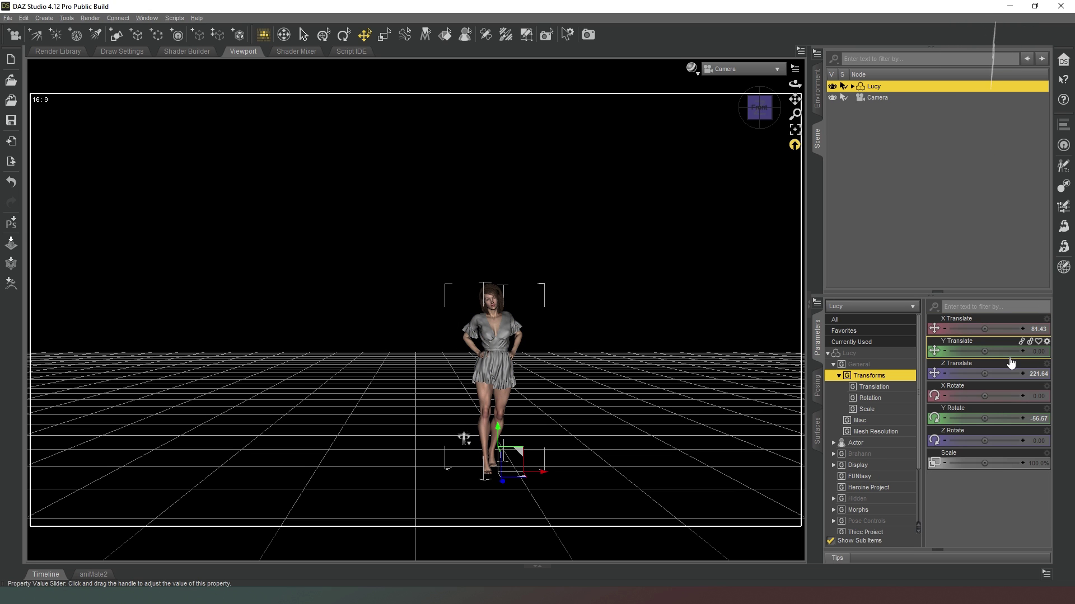
left_click(993, 329, "alt")
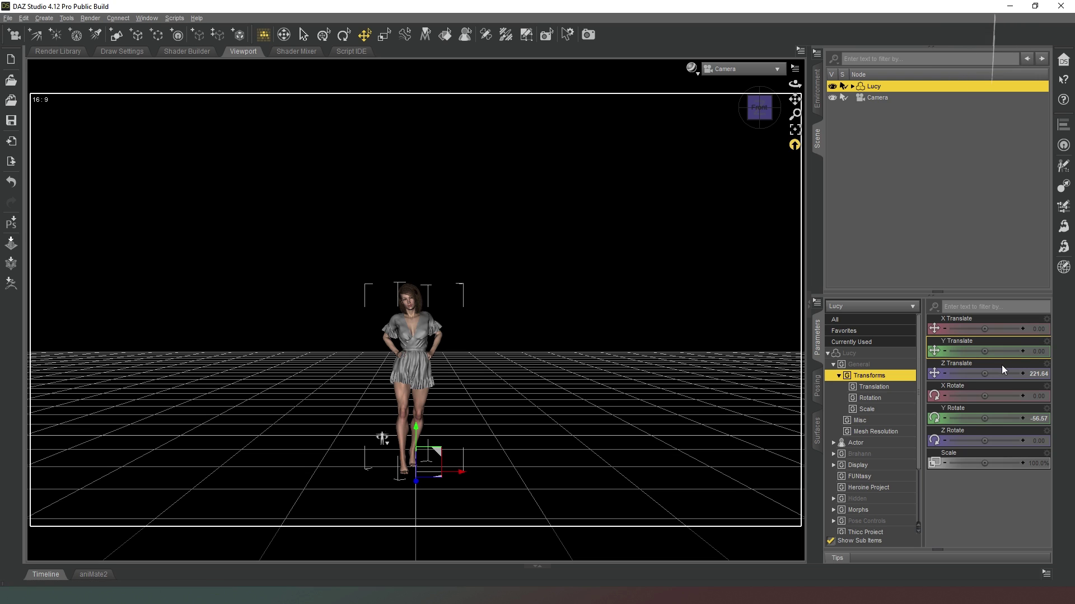
left_click(1002, 373, "alt")
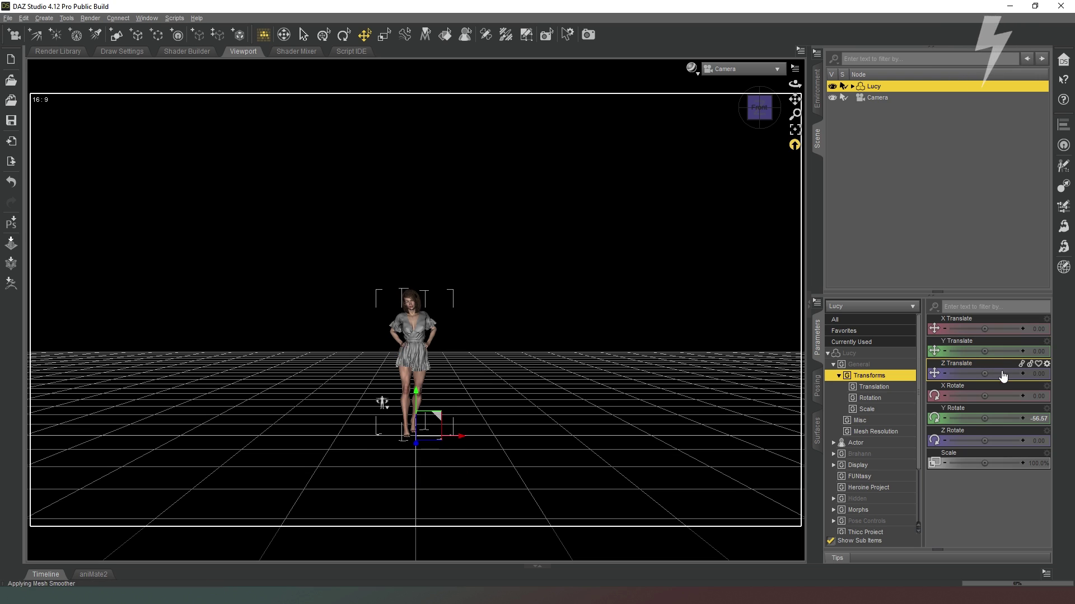
left_click(1001, 420, "alt")
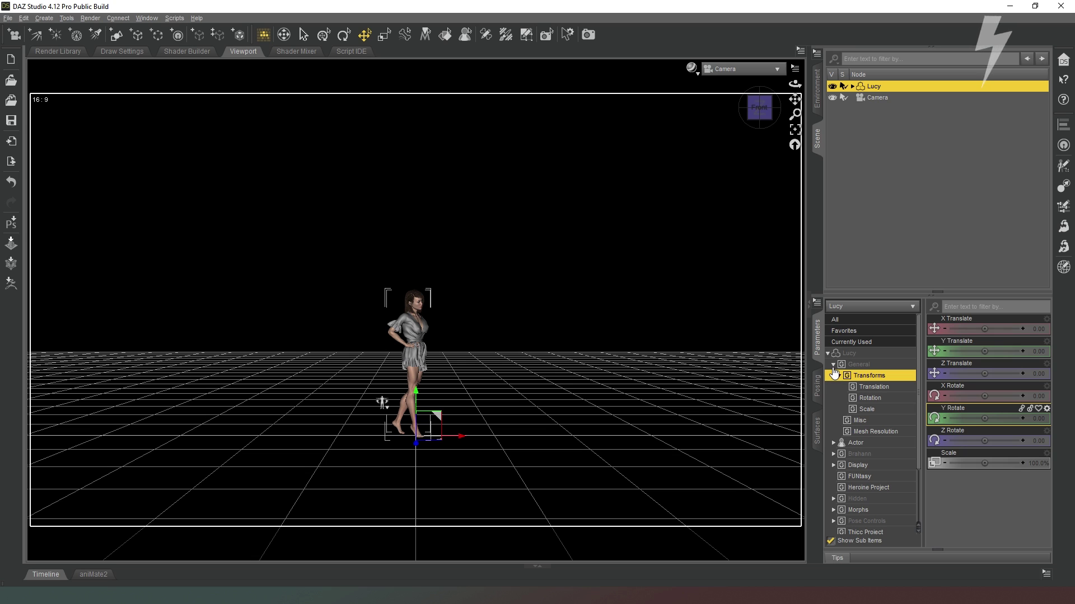
Lengthen the camera's focal length and lower it to about Y 138.88 to frame the figure
left_click(874, 98)
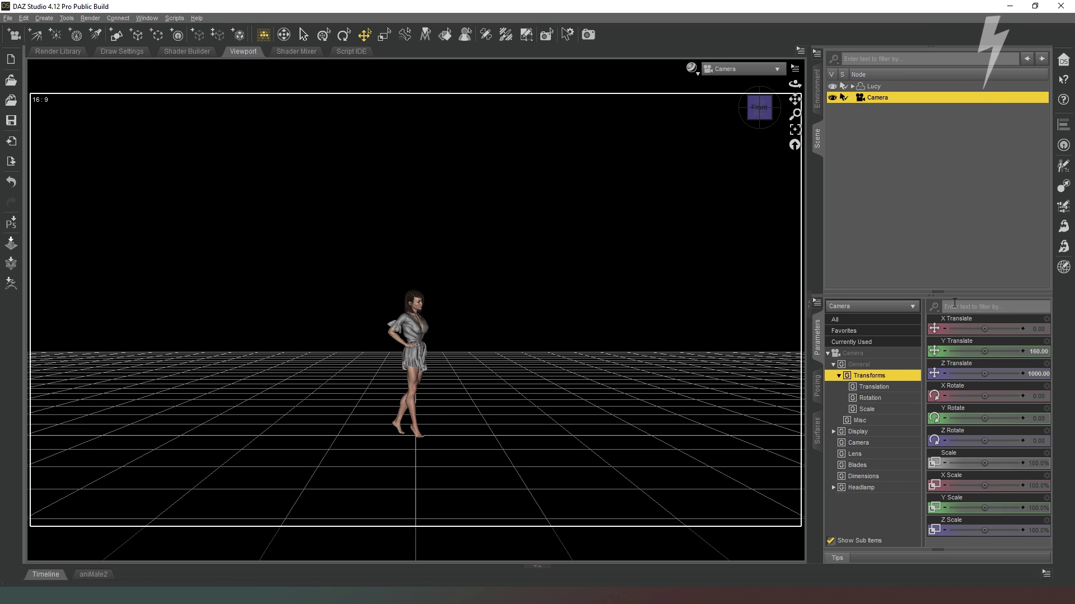
left_click(851, 446)
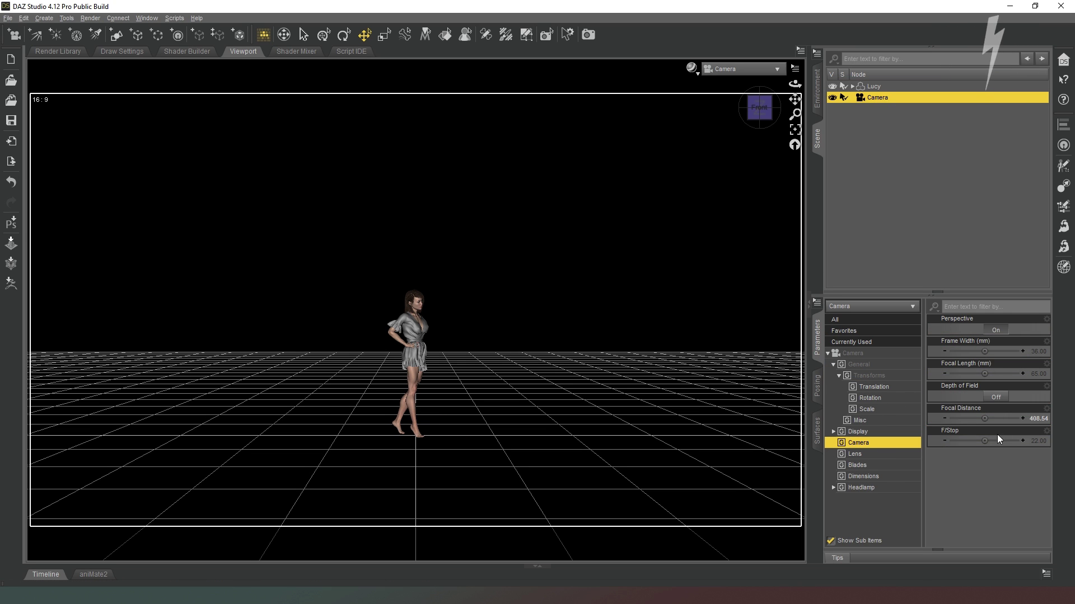
left_click_drag(981, 374, 1004, 374)
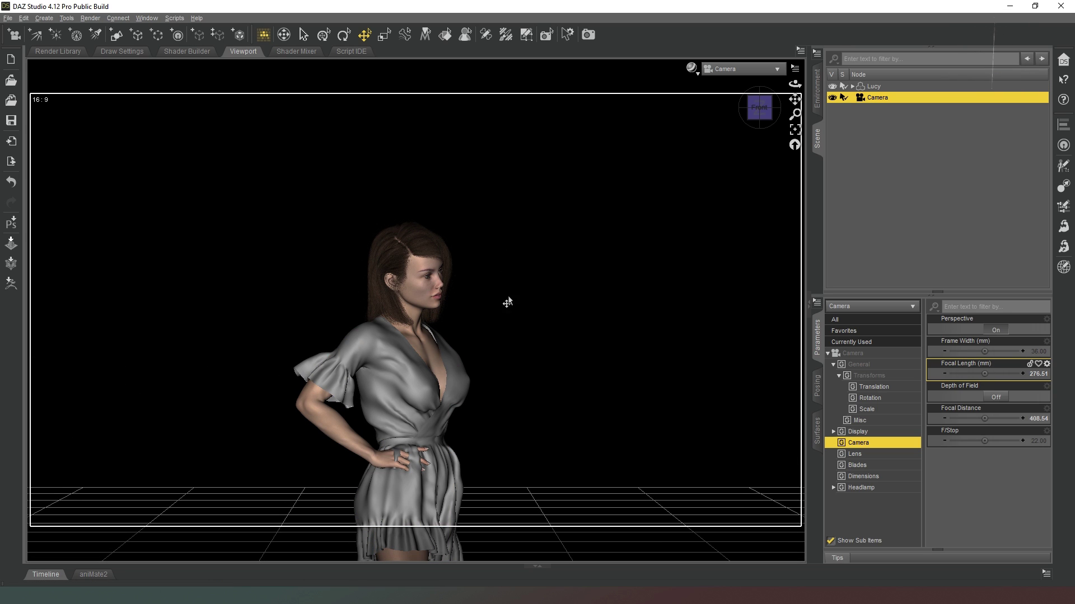
left_click(862, 364)
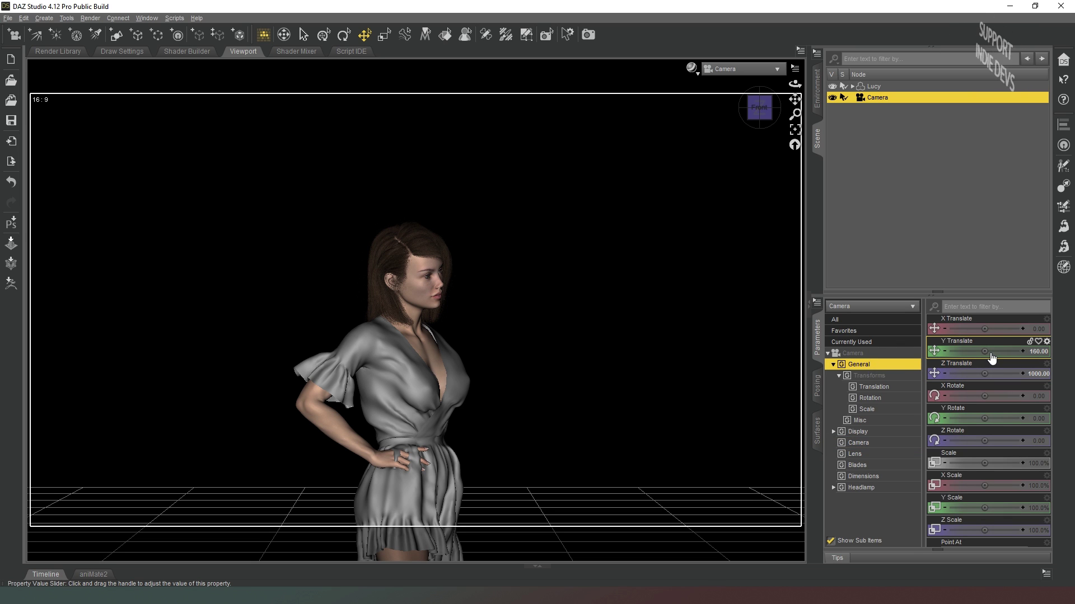
left_click_drag(984, 351, 973, 352)
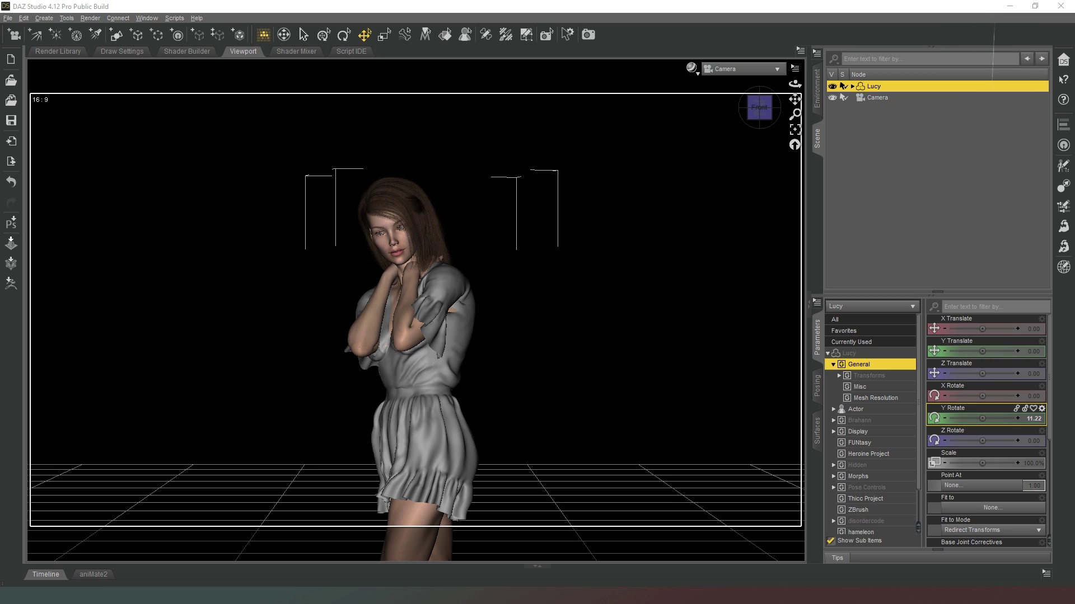
Review the dForce Environment and Initialization settings in the Simulation Settings pane
left_click_drag(0, 128, 644, 129)
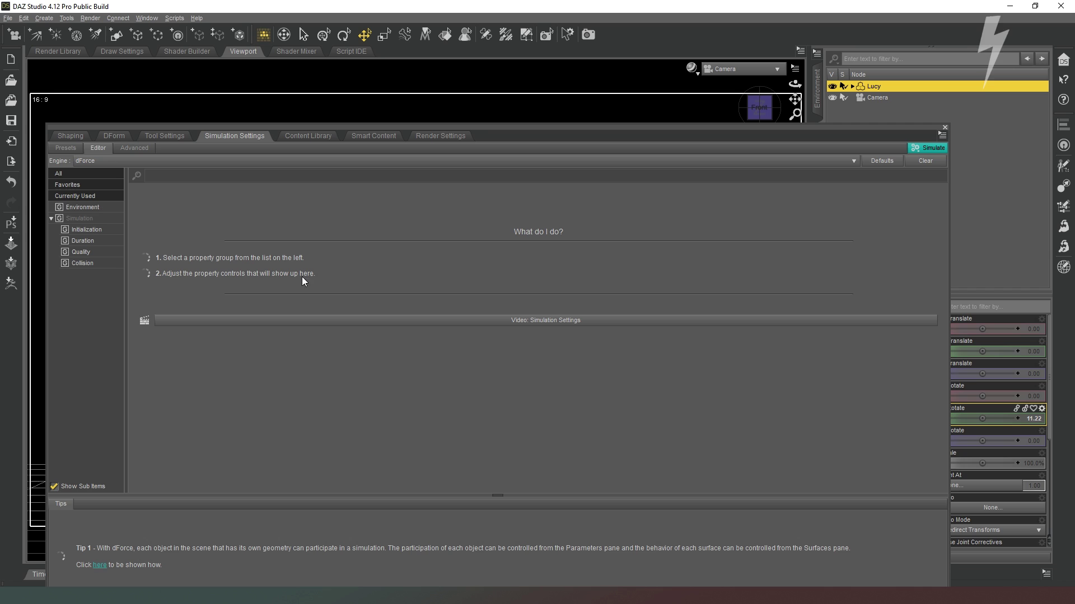
left_click(93, 207)
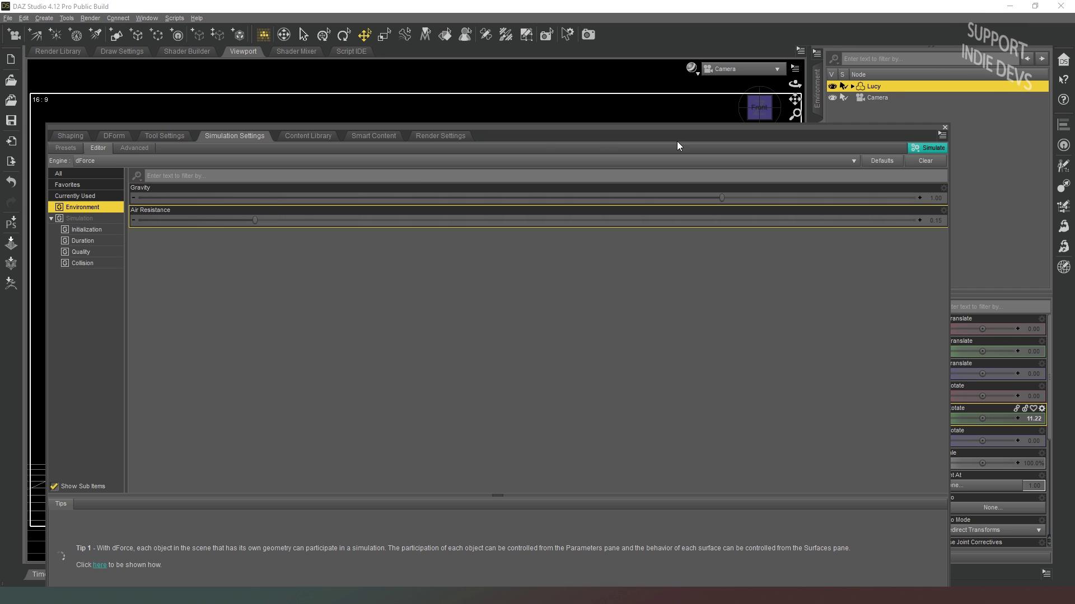
left_click(87, 230)
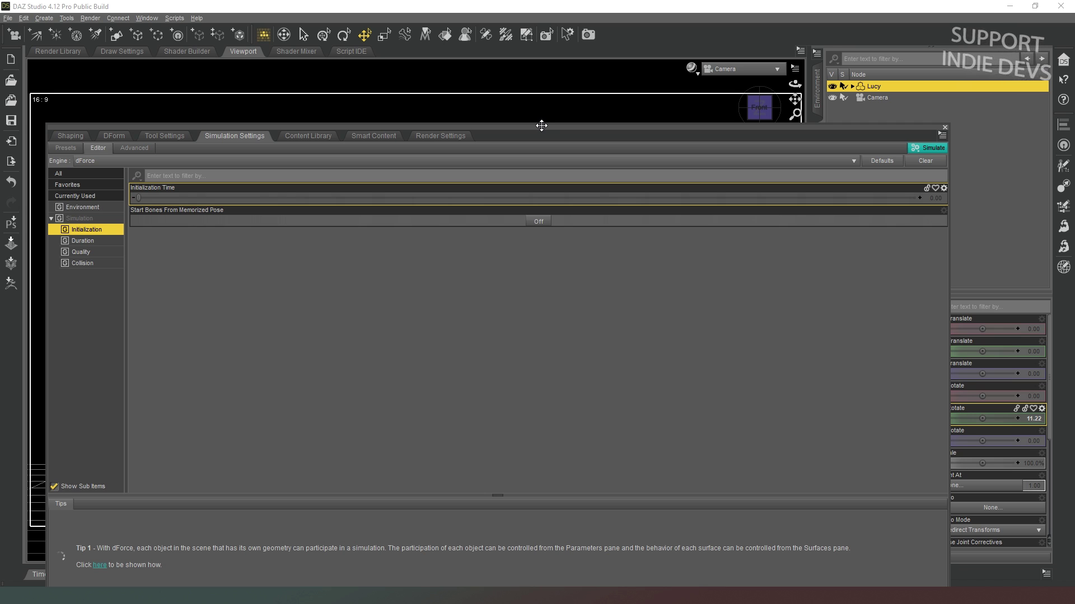
left_click_drag(541, 128, 0, 108)
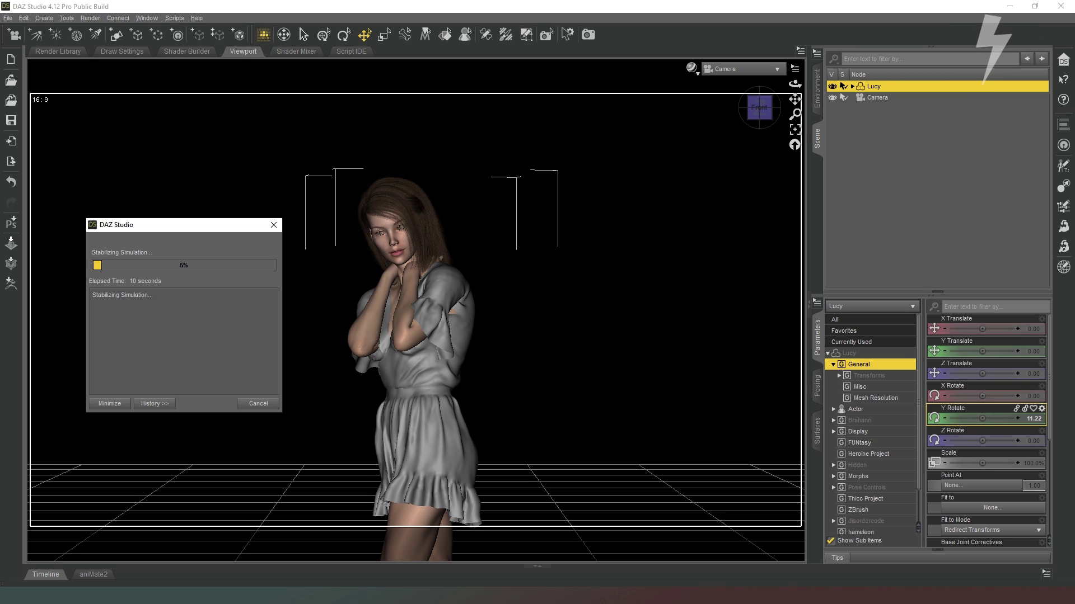
Cancel the running simulation and select the Addison Romper
left_click(261, 403)
left_click(852, 86)
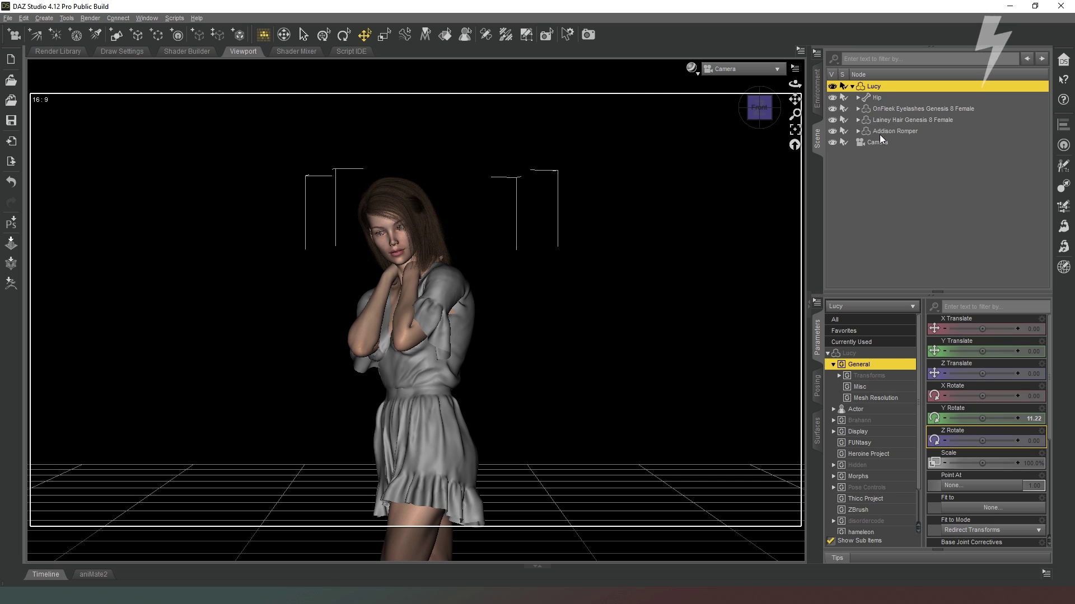
left_click(878, 132)
left_click(852, 86)
Toggle Enable Smoothing in the romper's Mesh Smoothing parameters
left_click(834, 432)
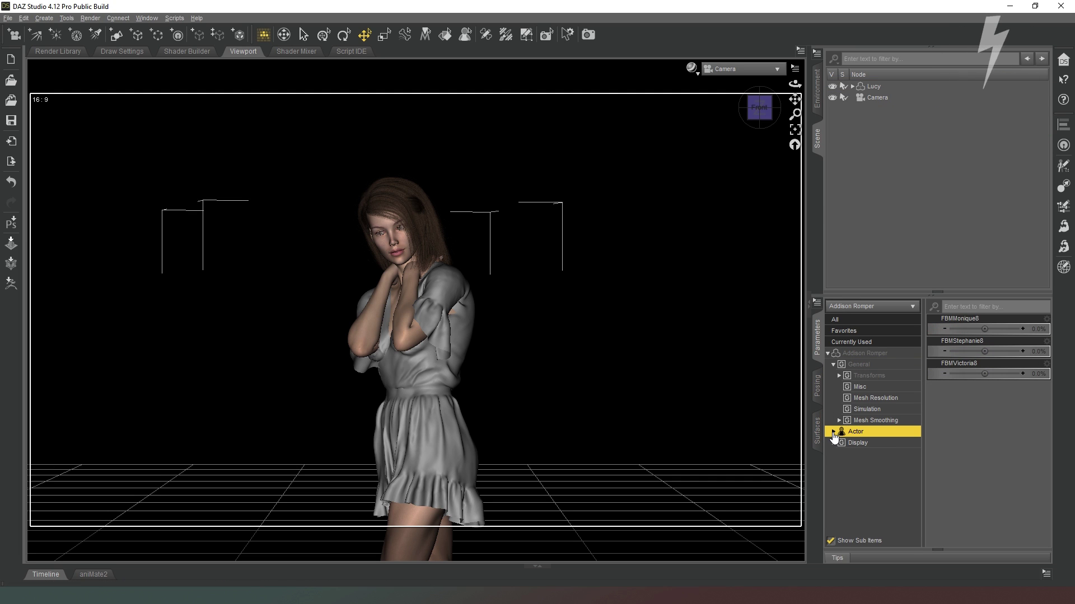
left_click(834, 432)
left_click(885, 421)
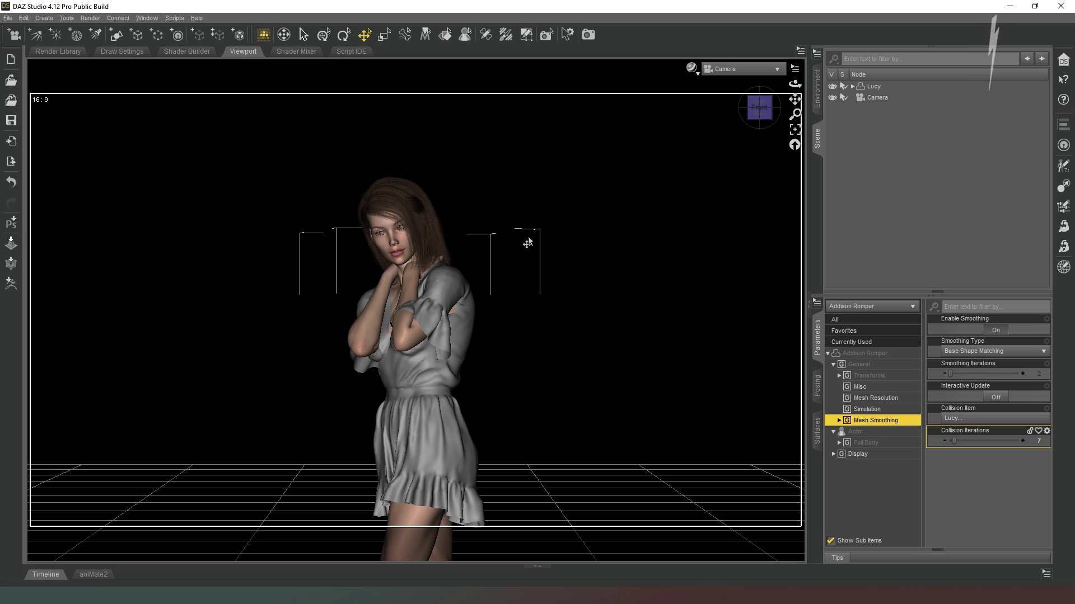
left_click(996, 331)
left_click(880, 388)
left_click(877, 378)
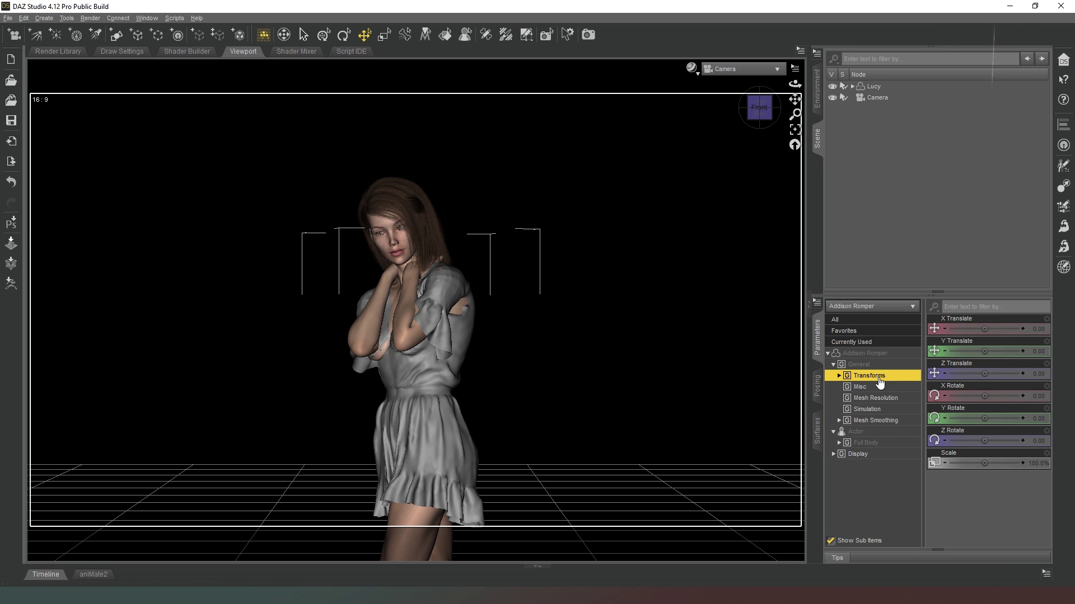
left_click(882, 409)
left_click(882, 422)
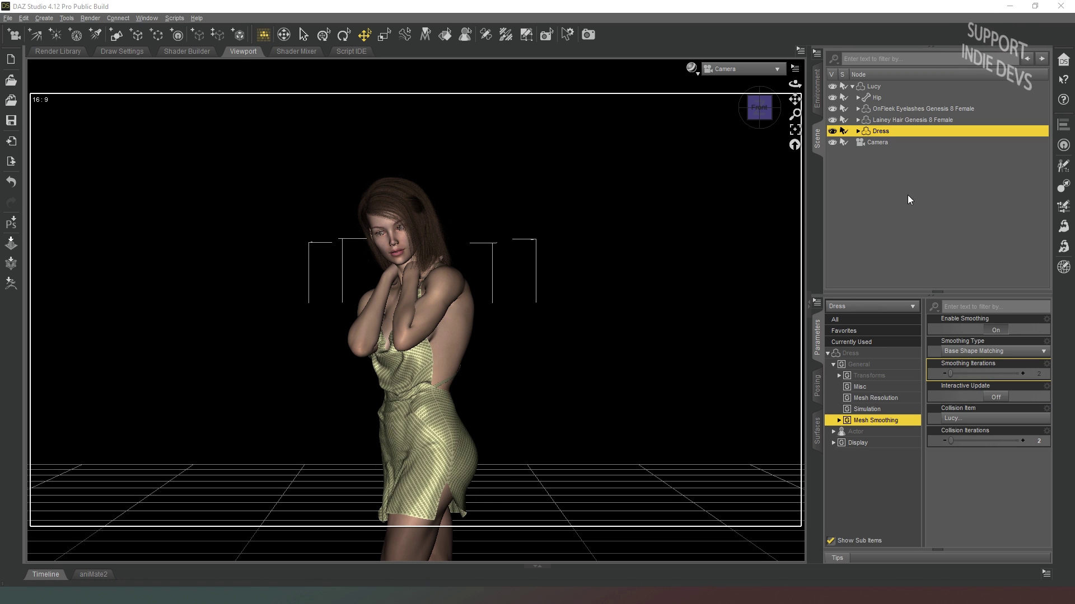
Collapse the Lucy node in the Scene pane and select the Lucy figure
left_click(851, 86)
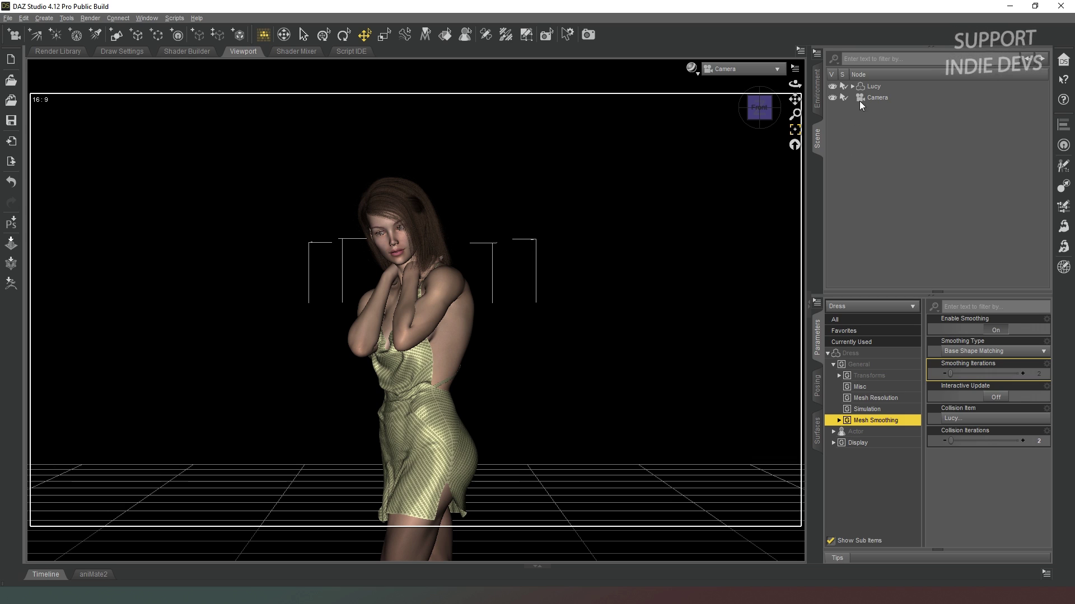
left_click(871, 85)
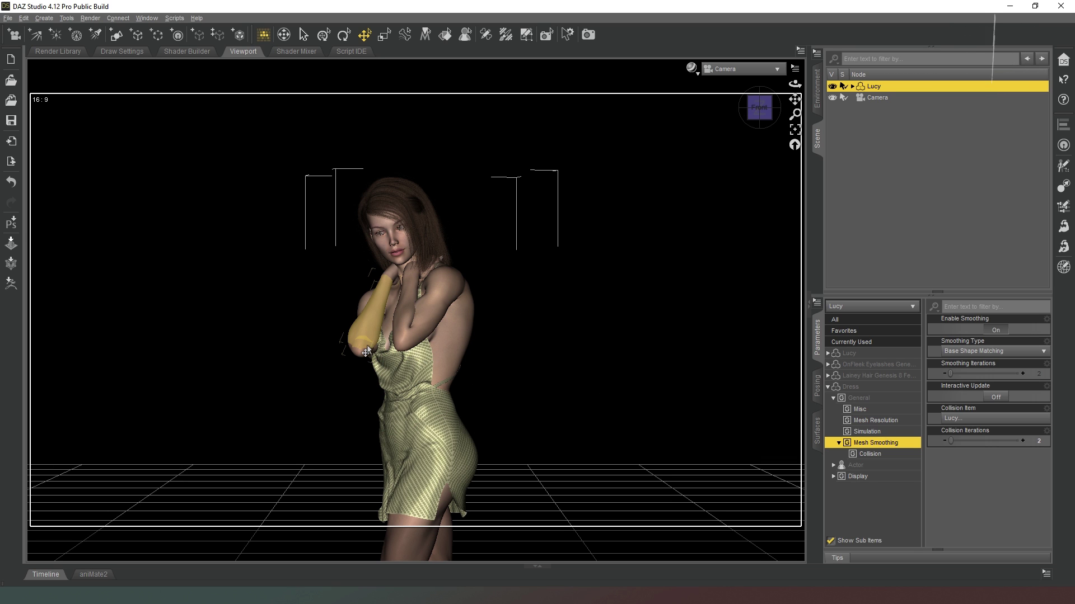
Switch to Perspective View and zoom in on the right arm poking through the dress
left_click(728, 69)
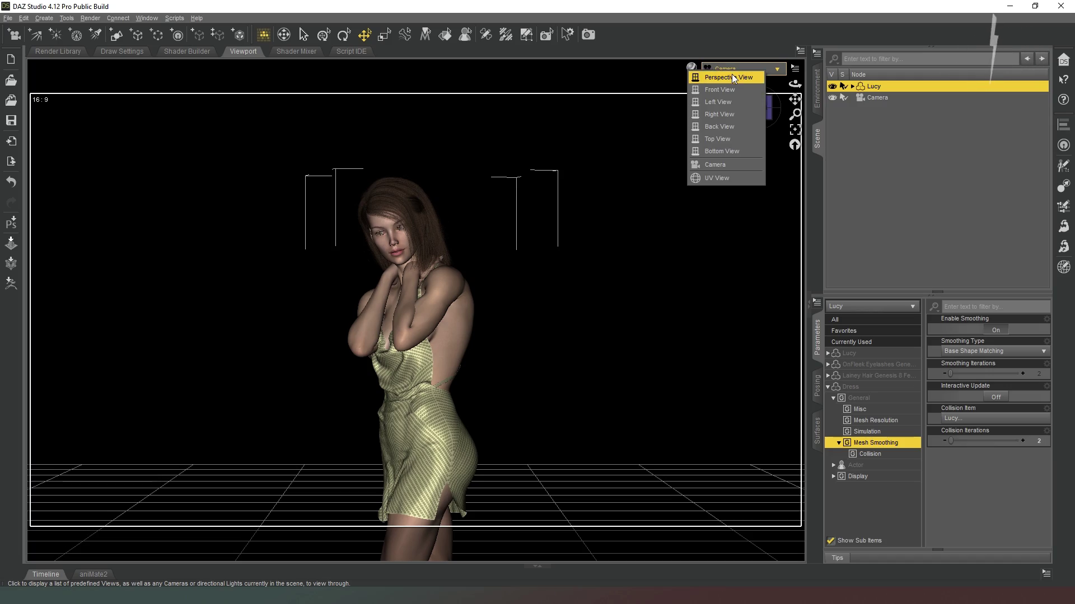
left_click(731, 75)
left_click(764, 115)
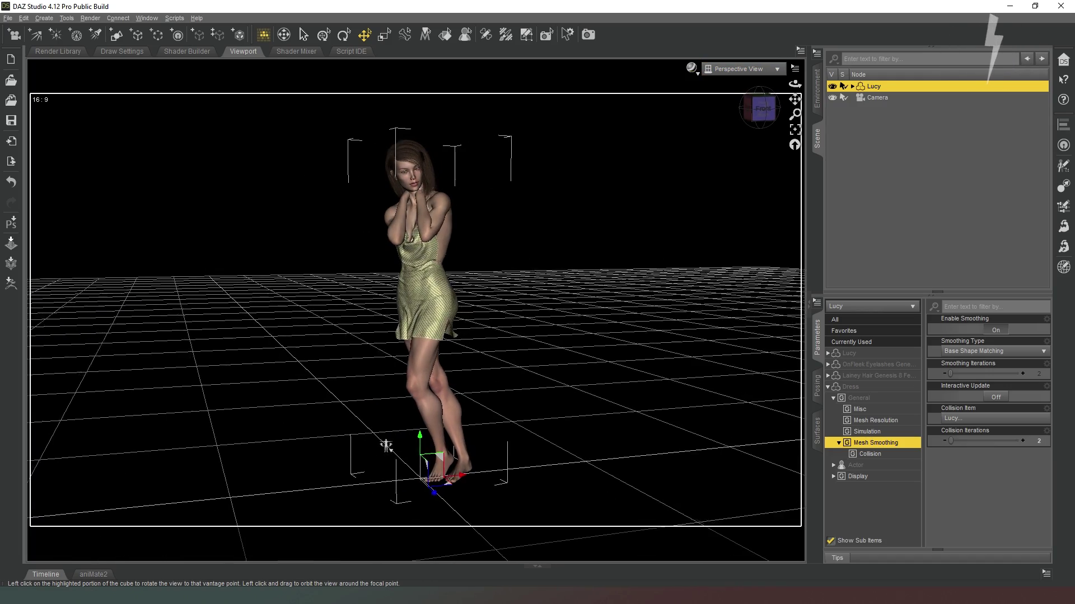
scroll(768, 118, "up", 6)
left_click_drag(795, 99, 788, 179)
scroll(314, 232, "up", 5)
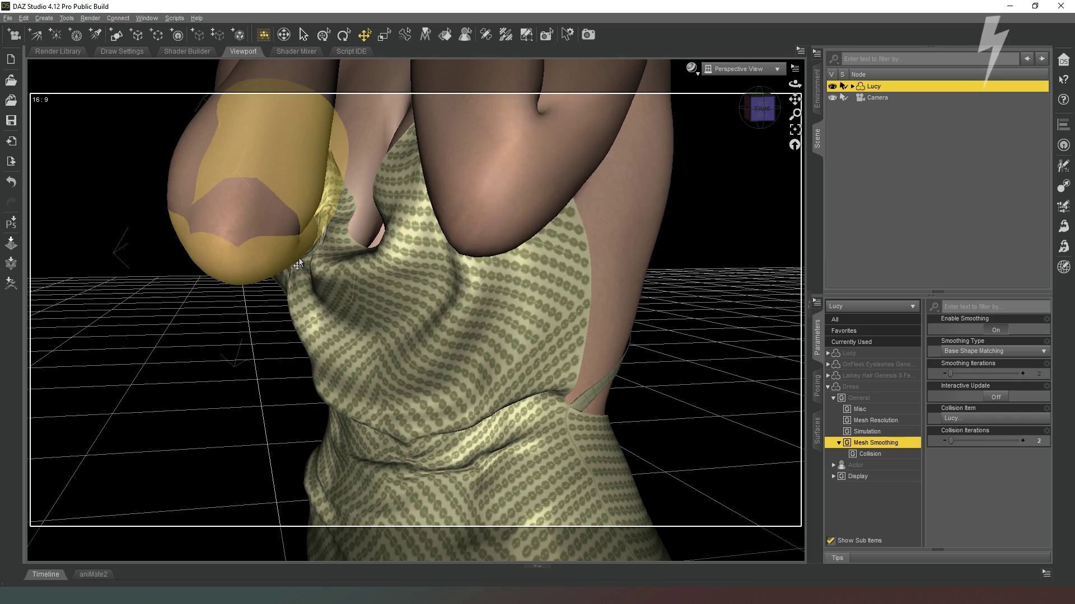
left_click_drag(761, 108, 842, 126)
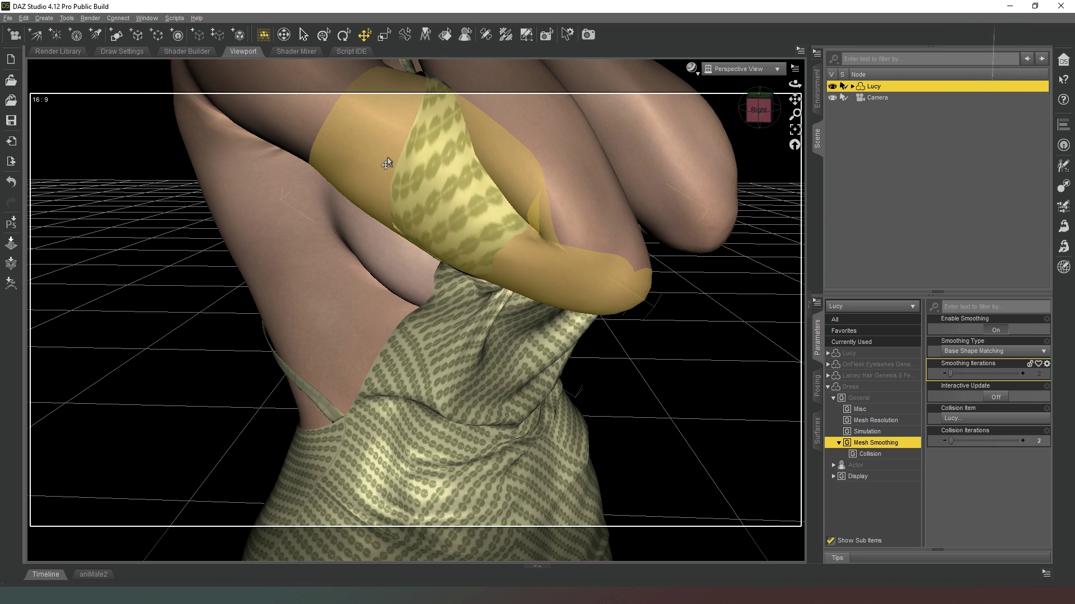
Select the right collar and nudge its rotation while inspecting the arm from the side
left_click_drag(767, 107, 759, 119)
left_click(308, 168)
left_click(260, 123)
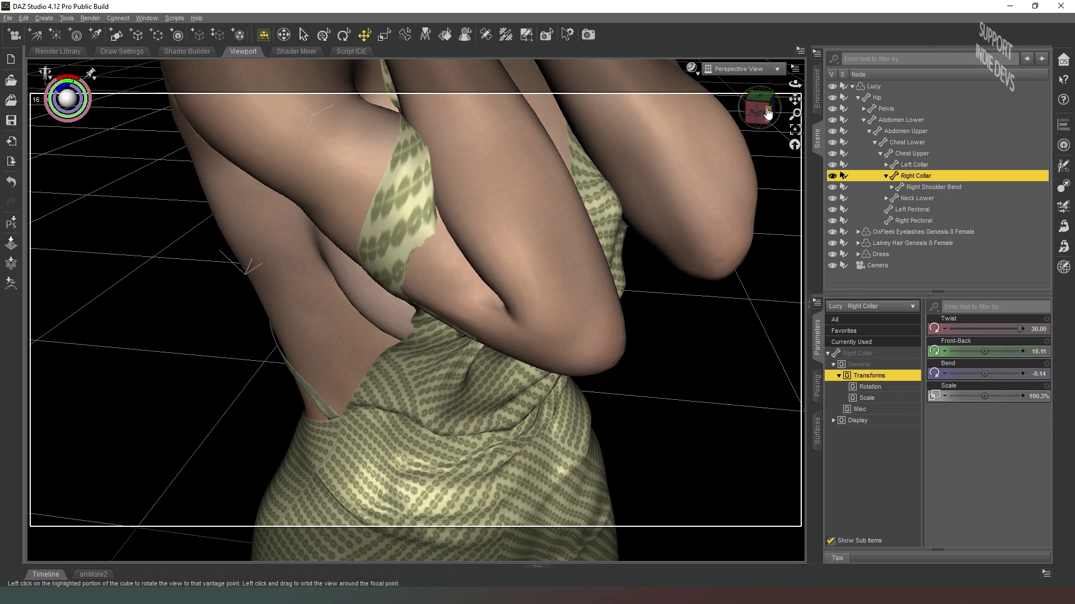
left_click(768, 114)
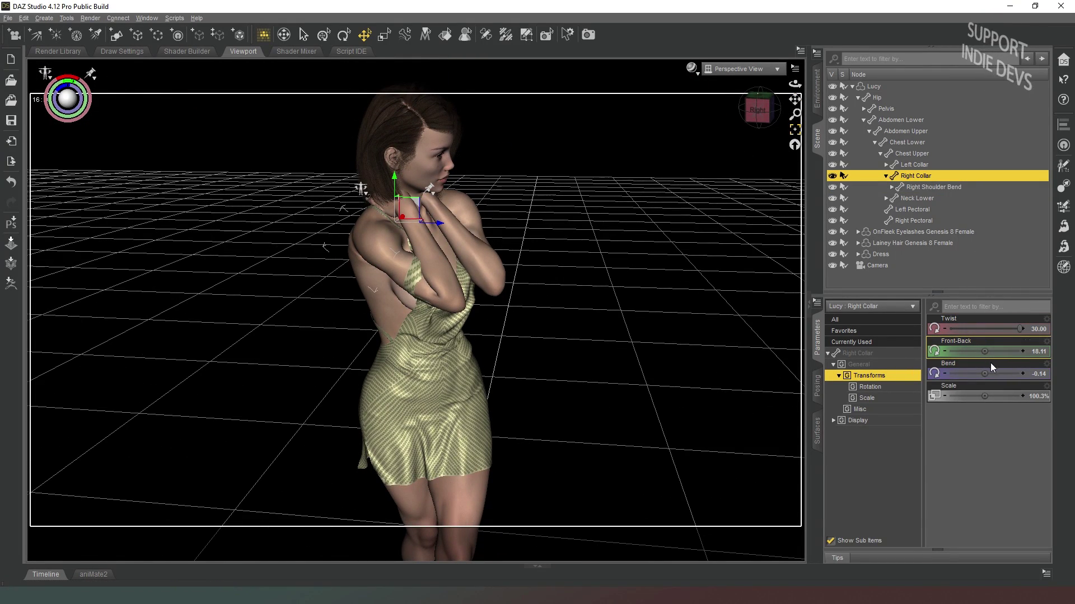
left_click_drag(990, 365, 1008, 329)
left_click(408, 262)
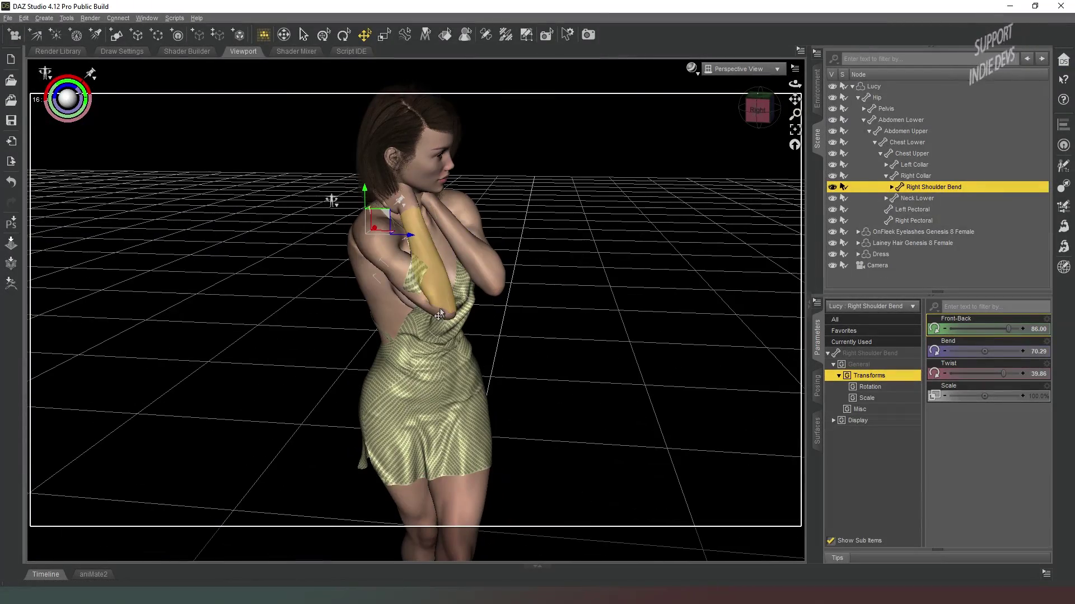
left_click(378, 248)
Lower the right collar's Front-Back to 5.54 and reduce the right shoulder Bend to about 67.6
left_click_drag(986, 351, 983, 352)
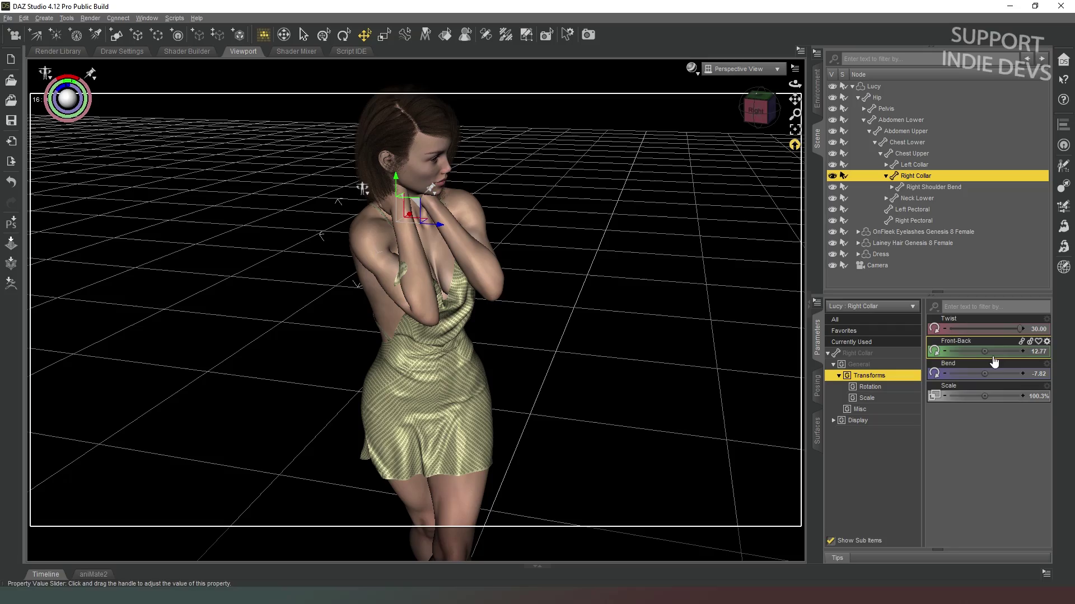
left_click_drag(984, 352, 975, 352)
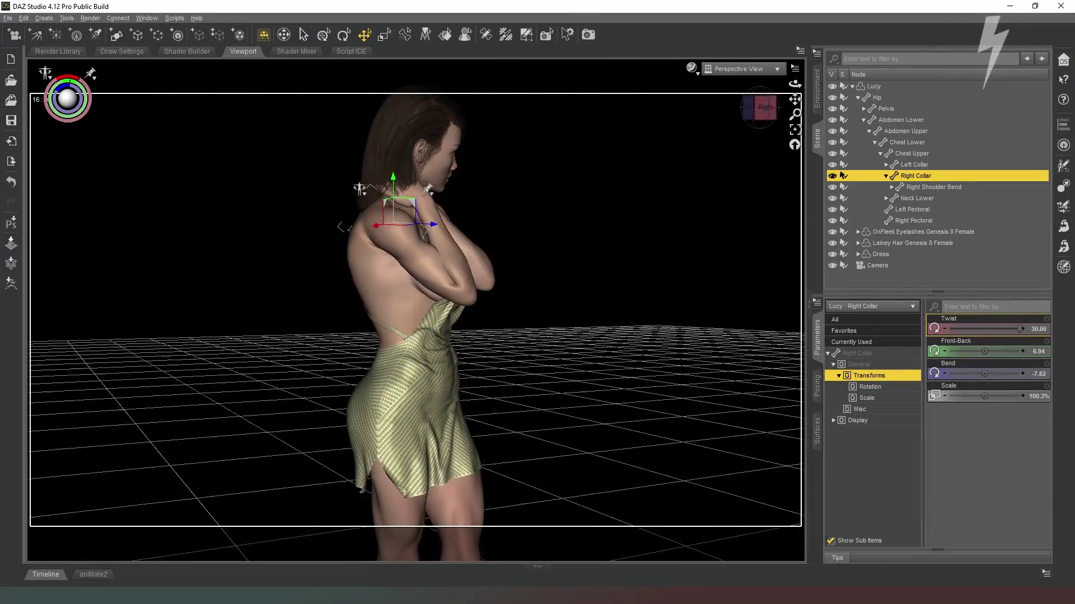
left_click_drag(794, 84, 803, 84)
left_click_drag(984, 352, 1010, 331)
left_click(424, 254)
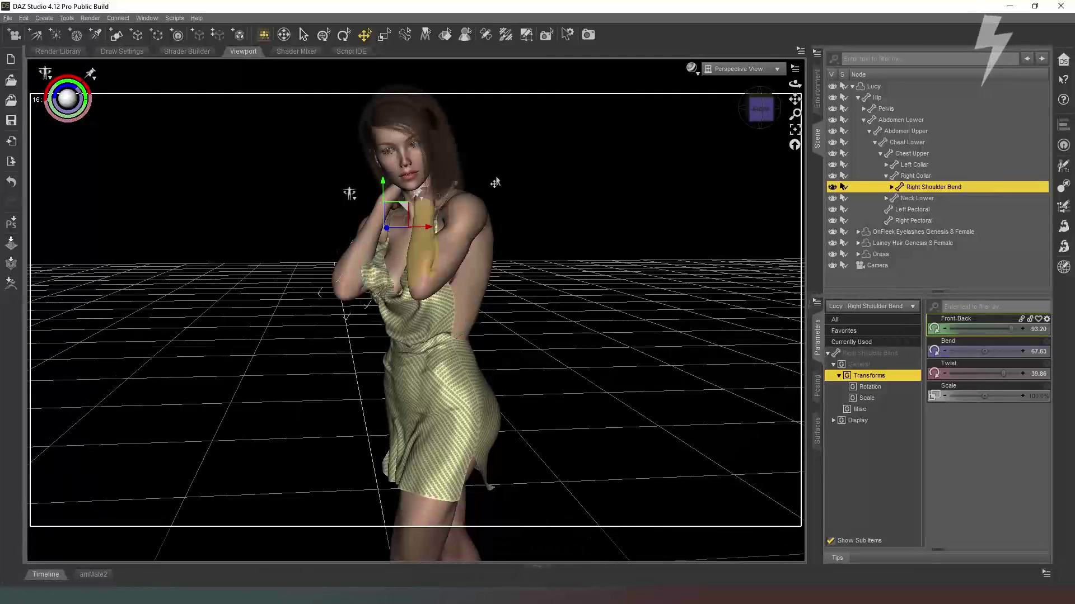
Re-simulate the dress over the corrected pose and orbit to inspect the drape
key("ctrl+shift+a")
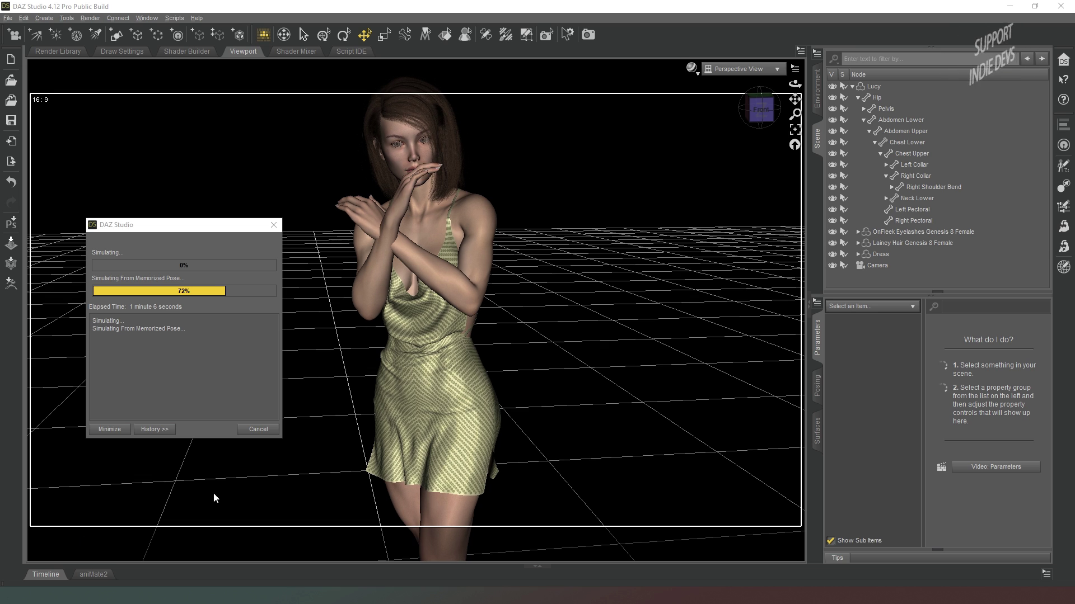
left_click(263, 431)
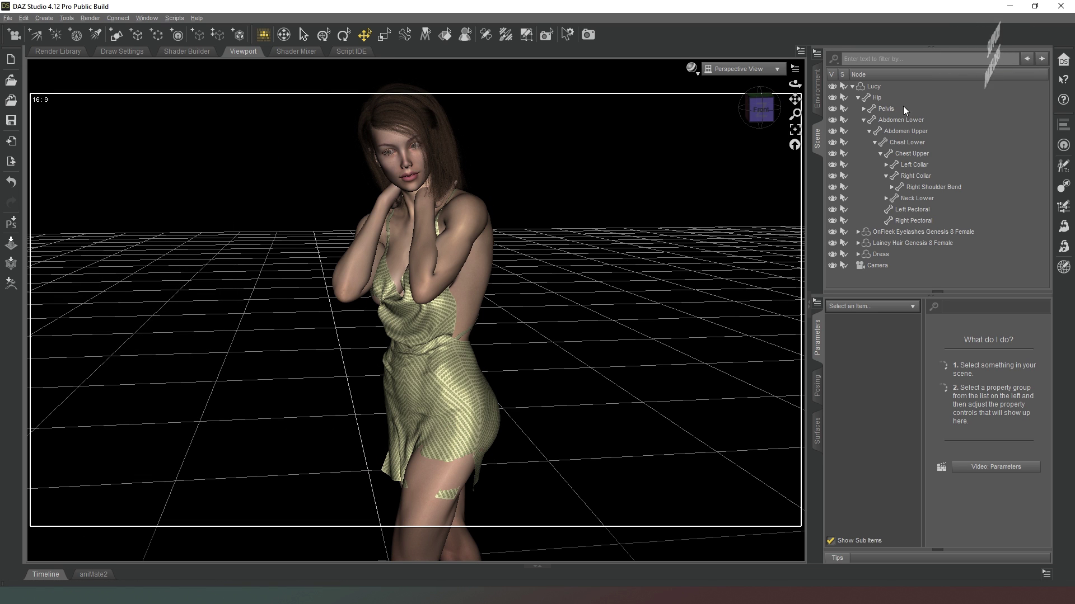
left_click_drag(760, 110, 792, 101)
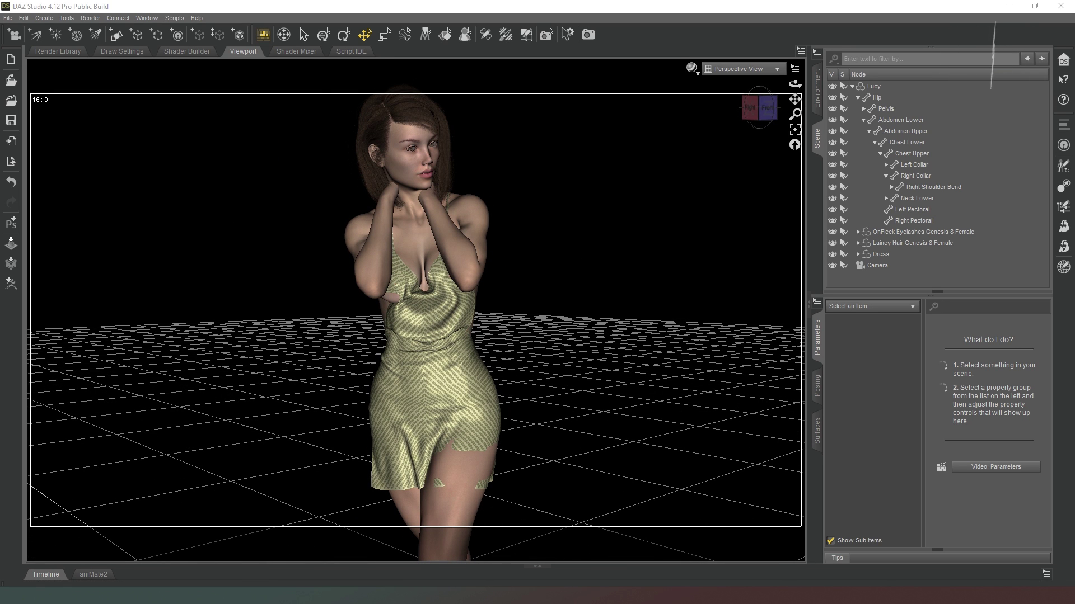
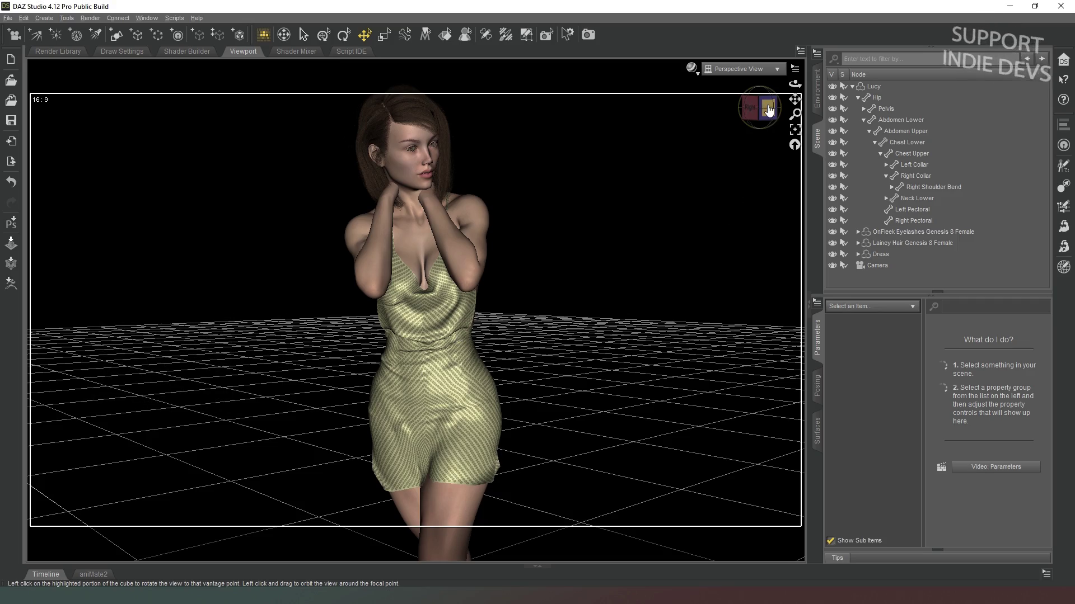
Orbit and zoom the viewport to inspect how the simulated dress drapes over the figure
mouse_move(768, 111)
left_mouse_down()
mouse_move(692, 123)
mouse_move(795, 111)
mouse_move(775, 110)
mouse_move(825, 124)
mouse_move(851, 112)
mouse_move(804, 132)
mouse_move(792, 103)
mouse_move(762, 144)
mouse_move(753, 110)
mouse_move(717, 111)
mouse_move(797, 111)
mouse_move(749, 107)
left_mouse_up()
scroll(804, 132, "up", 6)
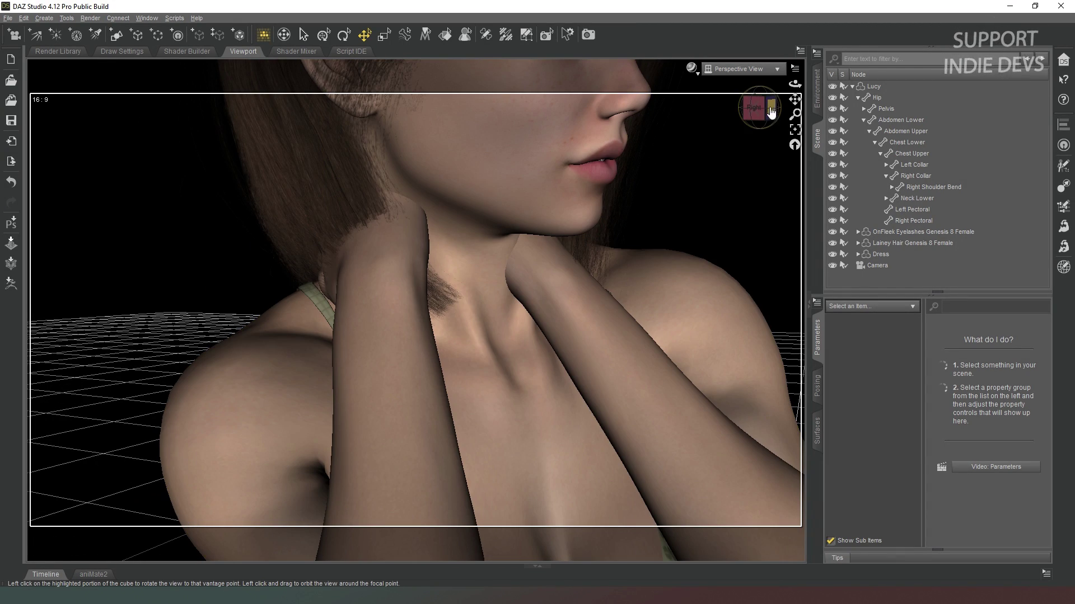
Pose the left hand to twist 43.98, side-side -32.77 and bend 36.80
left_click(771, 109)
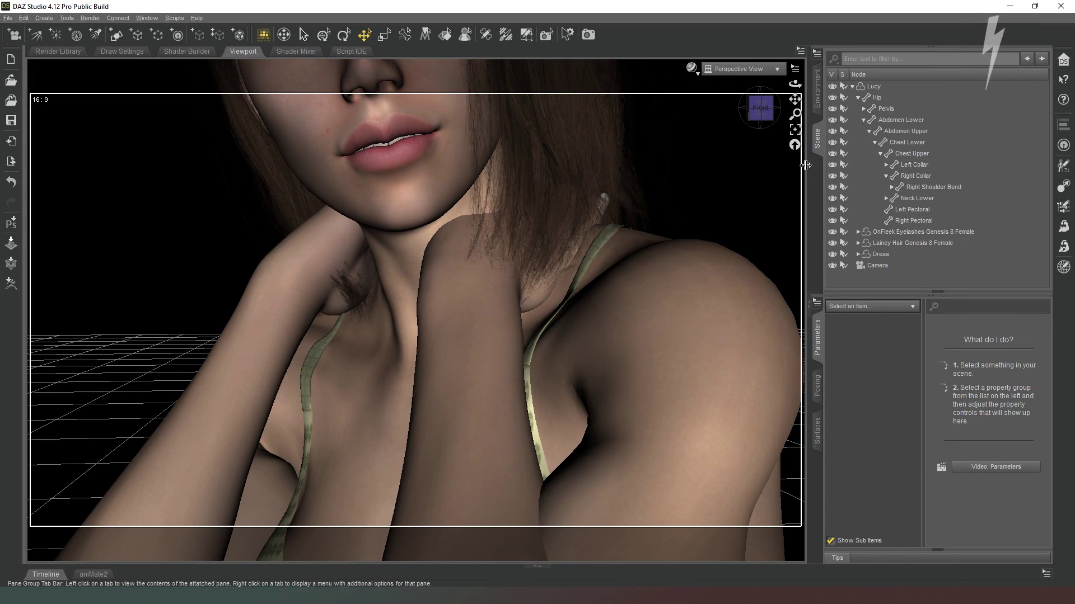
mouse_move(761, 99)
left_mouse_down()
mouse_move(747, 121)
mouse_move(775, 96)
left_mouse_up()
scroll(759, 108, "down", 3)
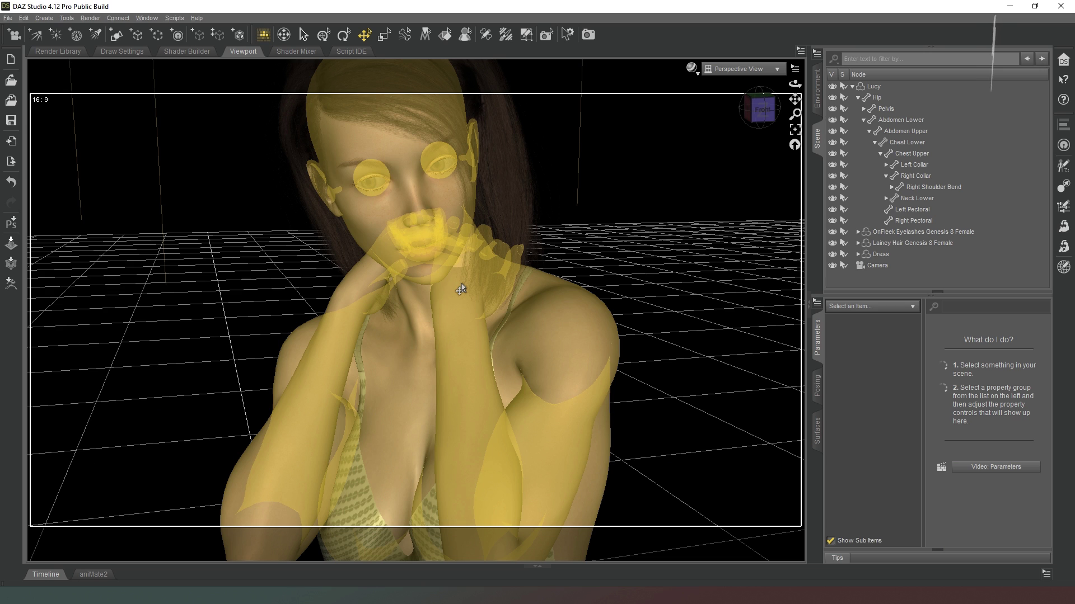
left_click(454, 284)
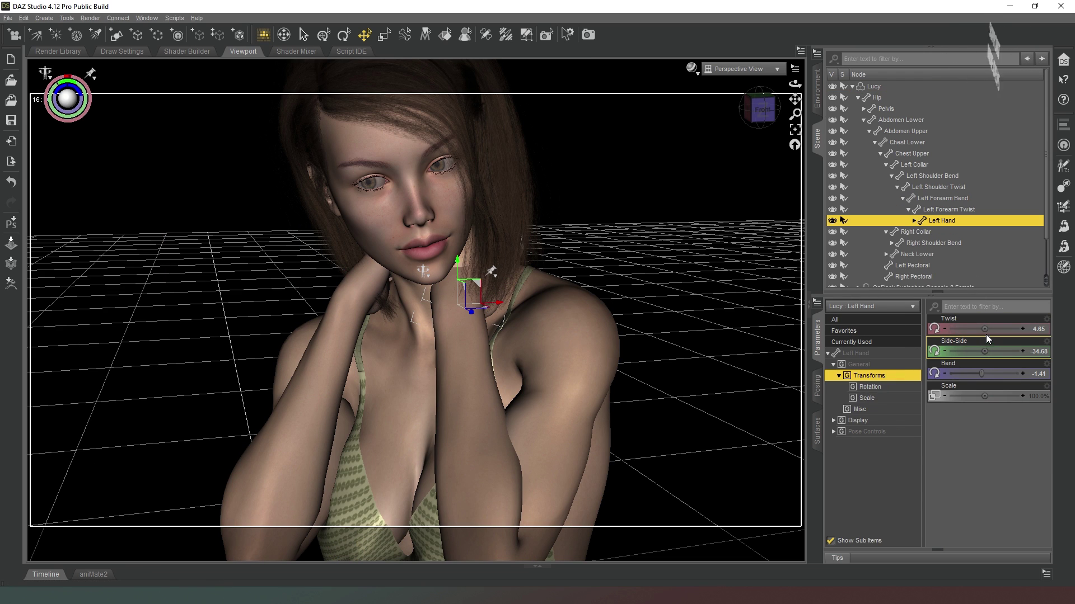
left_click_drag(985, 329, 984, 373)
mouse_move(759, 109)
left_mouse_down()
mouse_move(738, 108)
mouse_move(753, 111)
left_mouse_up()
left_click_drag(985, 329, 982, 351)
mouse_move(753, 112)
left_mouse_down()
mouse_move(716, 110)
mouse_move(763, 105)
mouse_move(749, 104)
left_mouse_up()
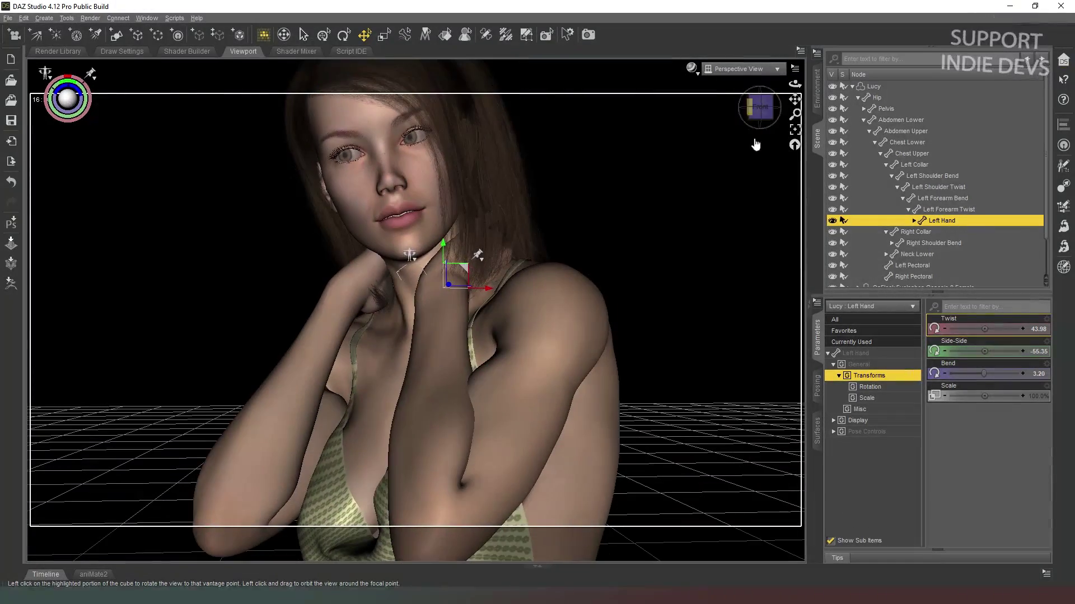
left_click_drag(986, 353, 1010, 352)
mouse_move(759, 108)
left_mouse_down()
mouse_move(719, 109)
mouse_move(749, 119)
left_mouse_up()
left_click_drag(984, 373, 1000, 372)
left_click_drag(760, 109, 795, 98)
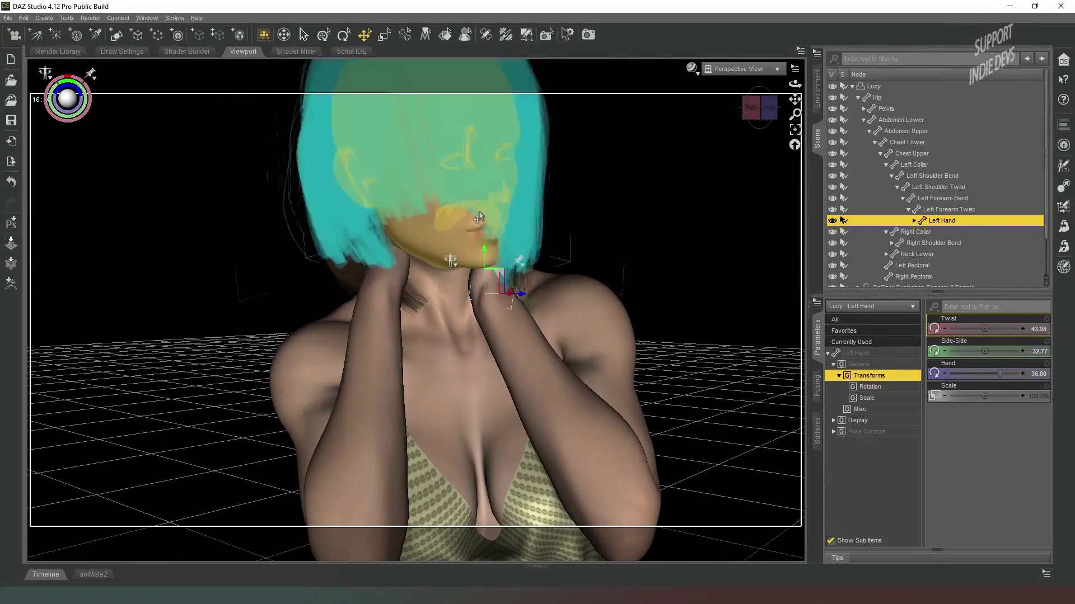
Lower the right hand's Bend to -16.40 and orbit to check both hands
left_click(387, 261)
left_click_drag(985, 352, 979, 373)
left_click_drag(762, 111, 751, 117)
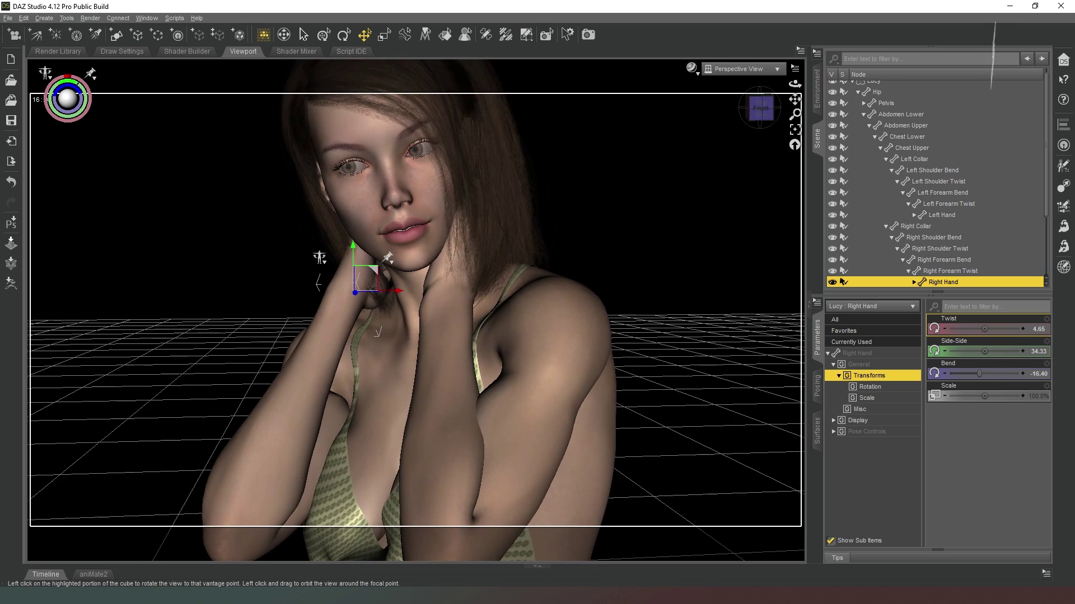
scroll(751, 118, "down", 5)
scroll(752, 119, "up", 3)
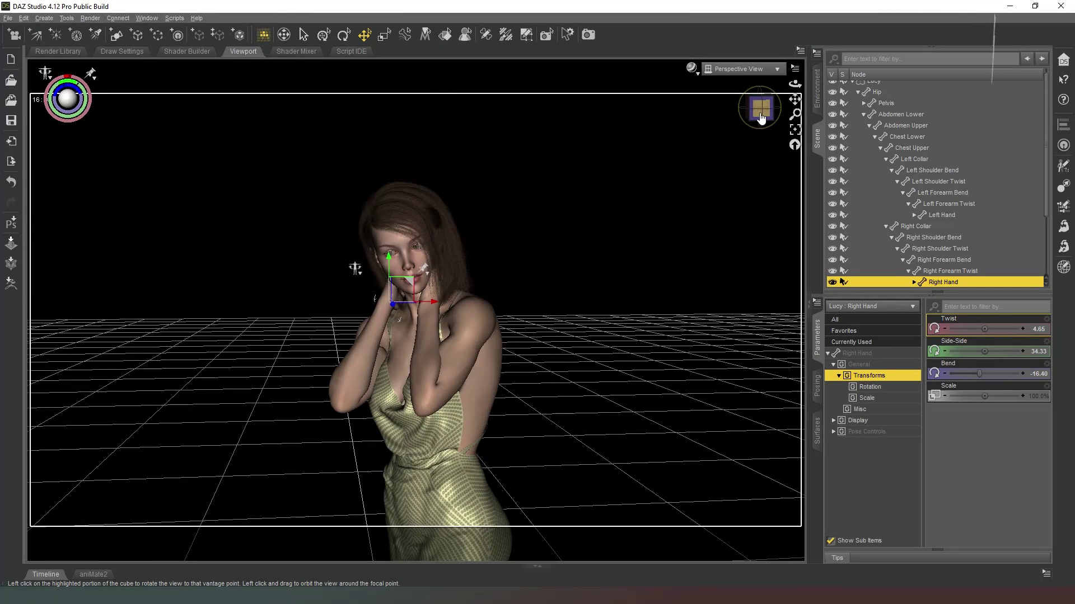
Look through the scene camera and set the left eye's Point At target to Camera
left_click(758, 113)
left_click(764, 67)
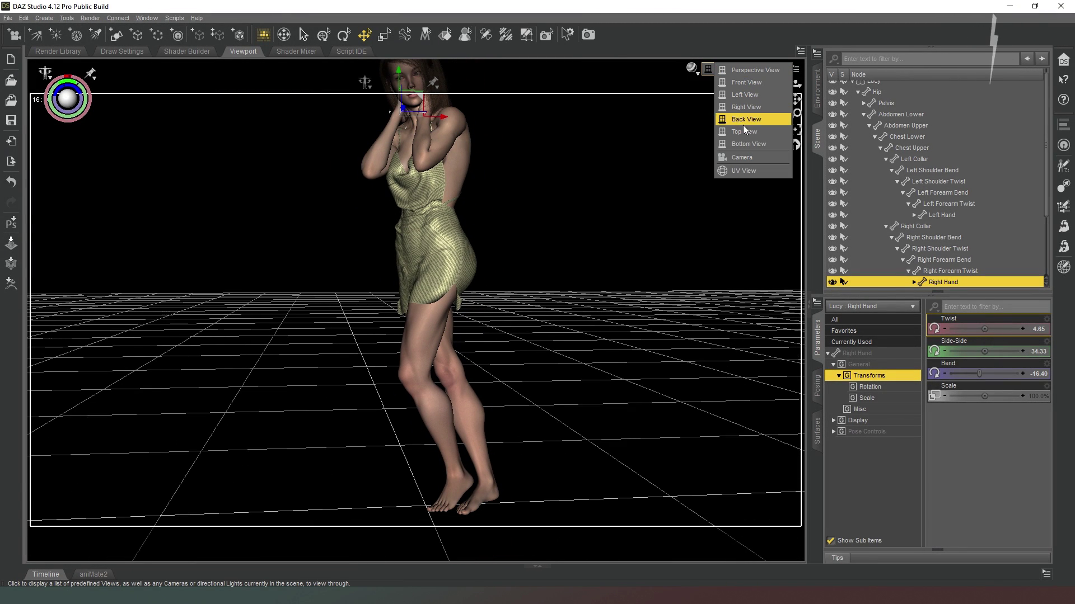
left_click(729, 152)
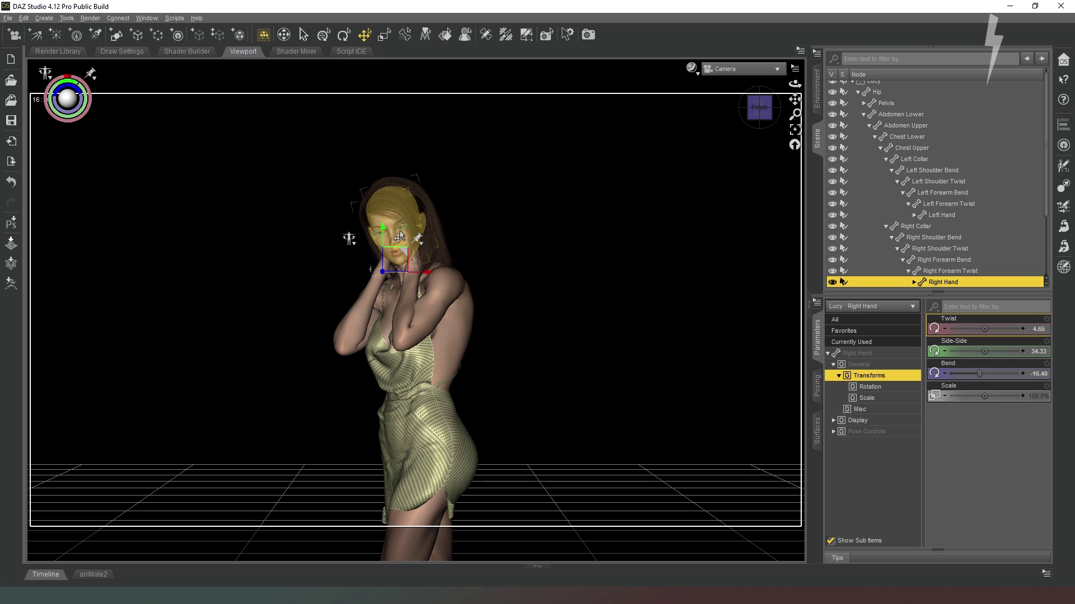
left_click(399, 236)
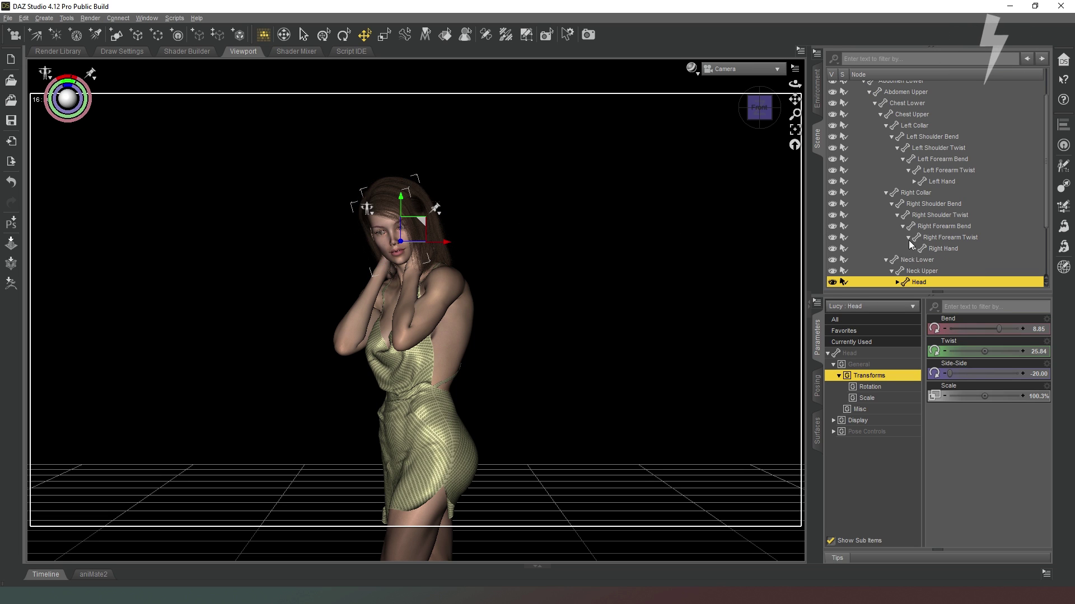
scroll(912, 241, "down", 2)
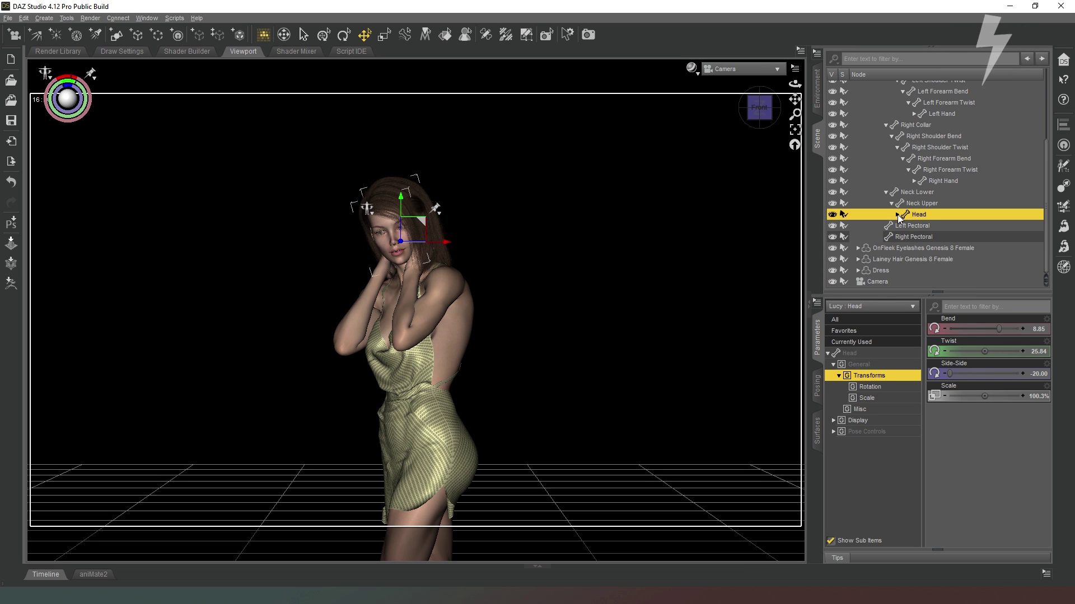
left_click(897, 215)
left_click(929, 247)
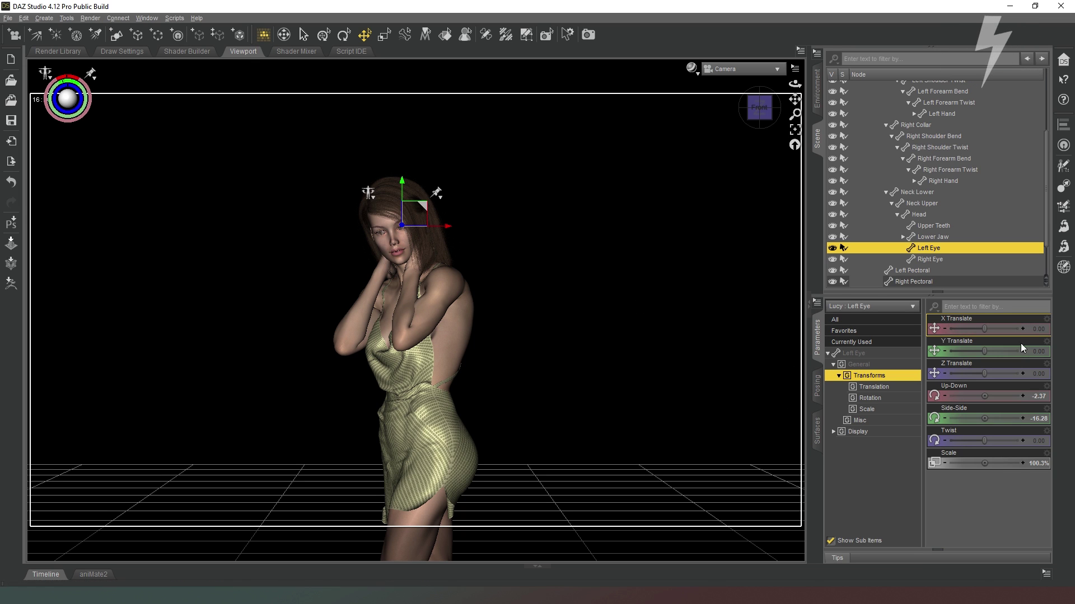
left_click(854, 354)
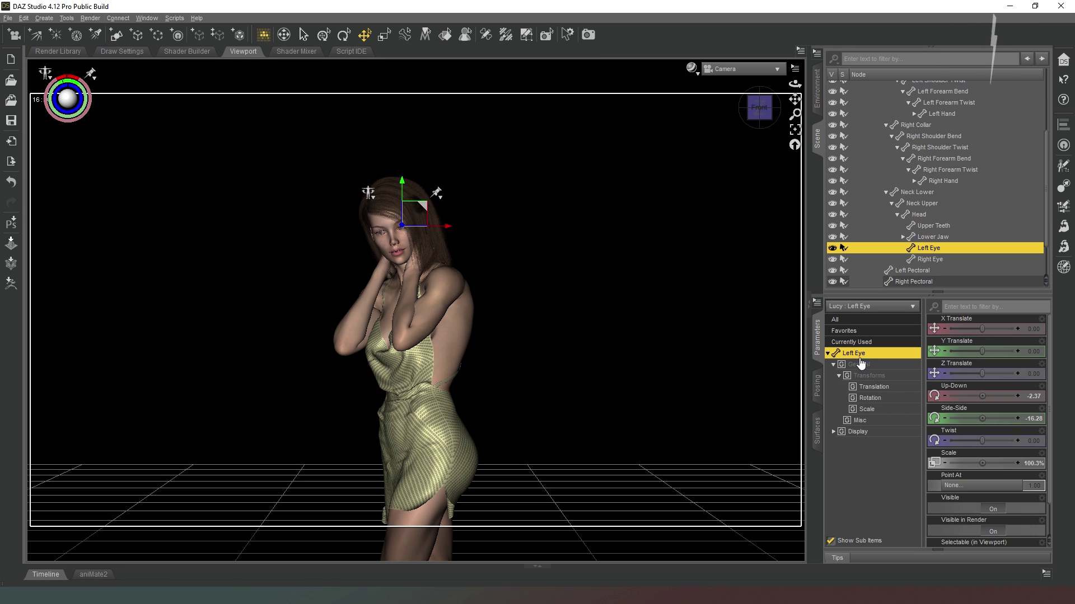
left_click(964, 486)
left_click(519, 219)
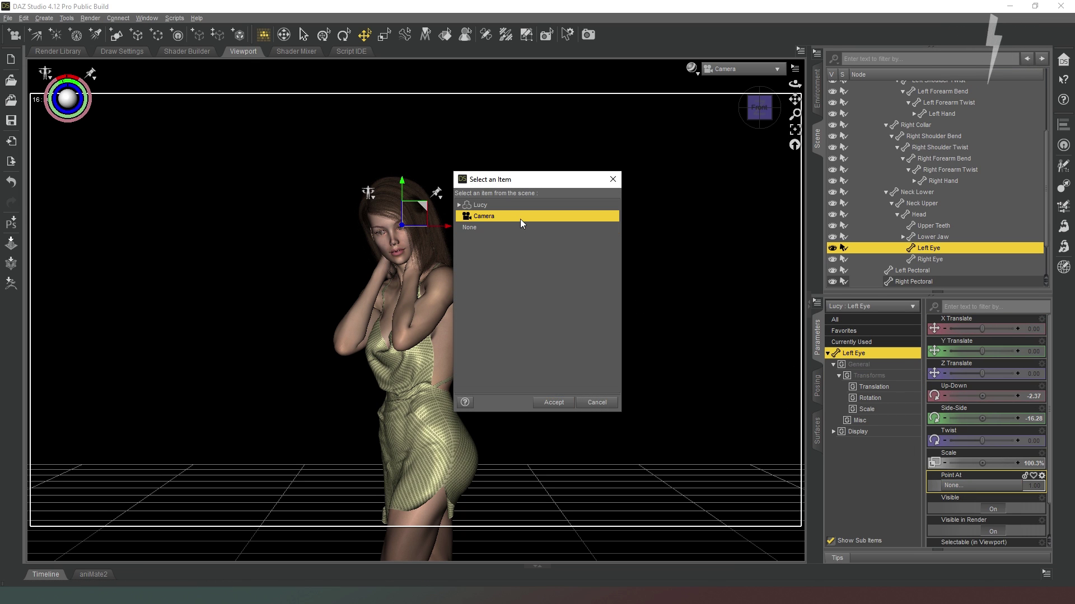
left_click(556, 403)
Set the right eye's Point At target as well, then deselect everything
left_click(935, 259)
left_click(874, 355)
left_click(962, 486)
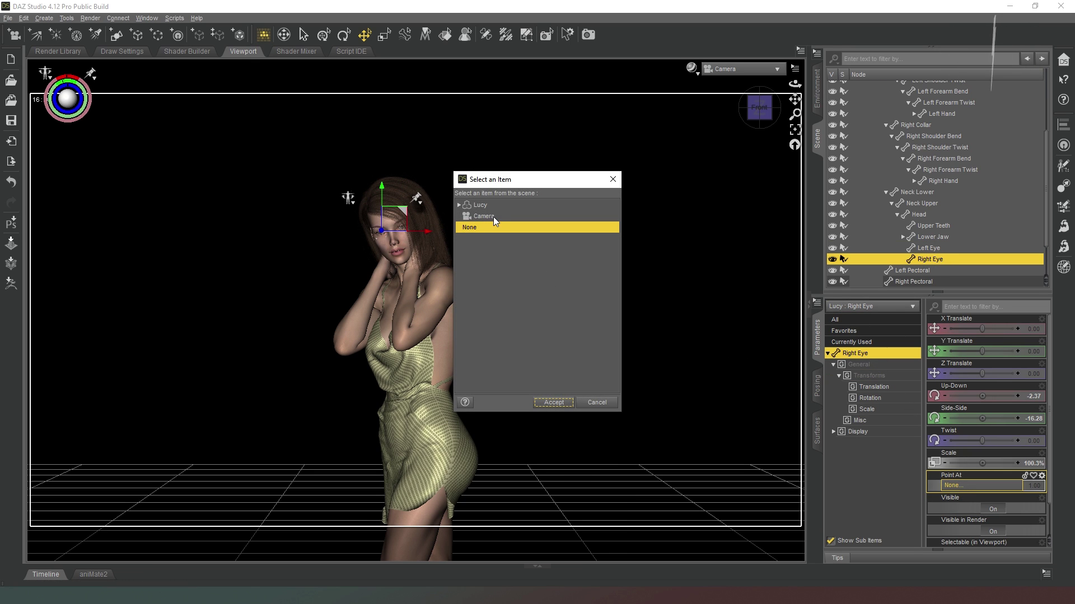
left_click(565, 403)
left_click(630, 316)
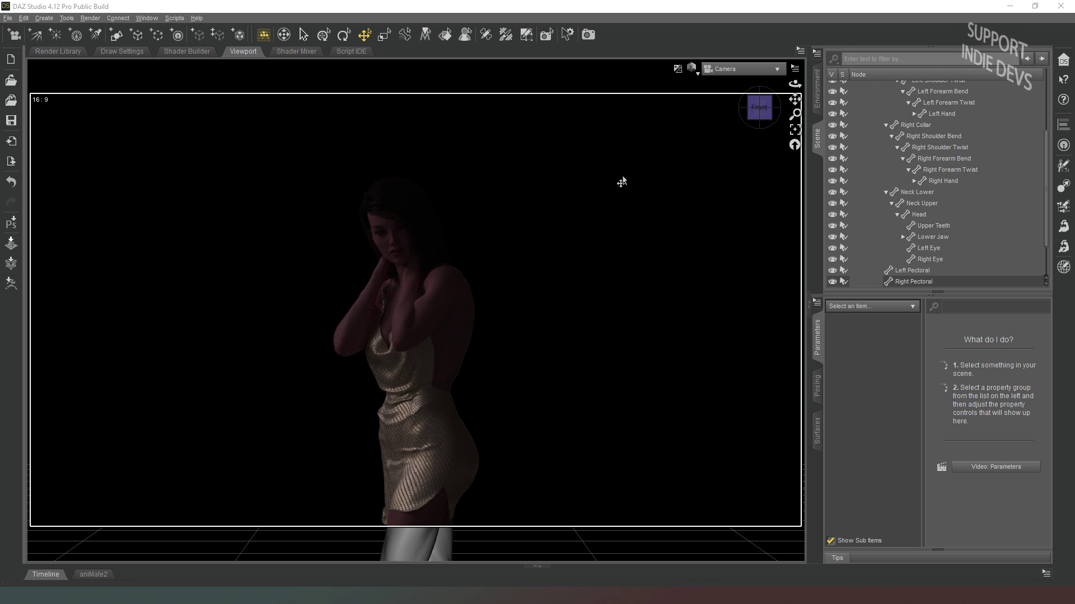
Switch to Texture Shaded drawing and the Perspective View, then orbit down and zoom out
left_click(697, 70)
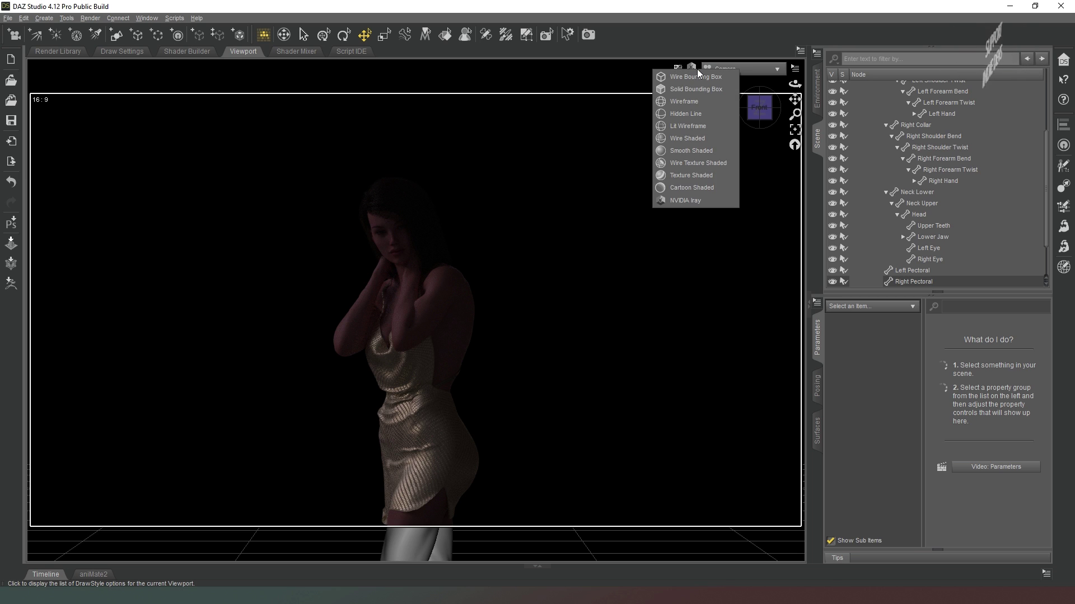
left_click(691, 175)
left_click(748, 69)
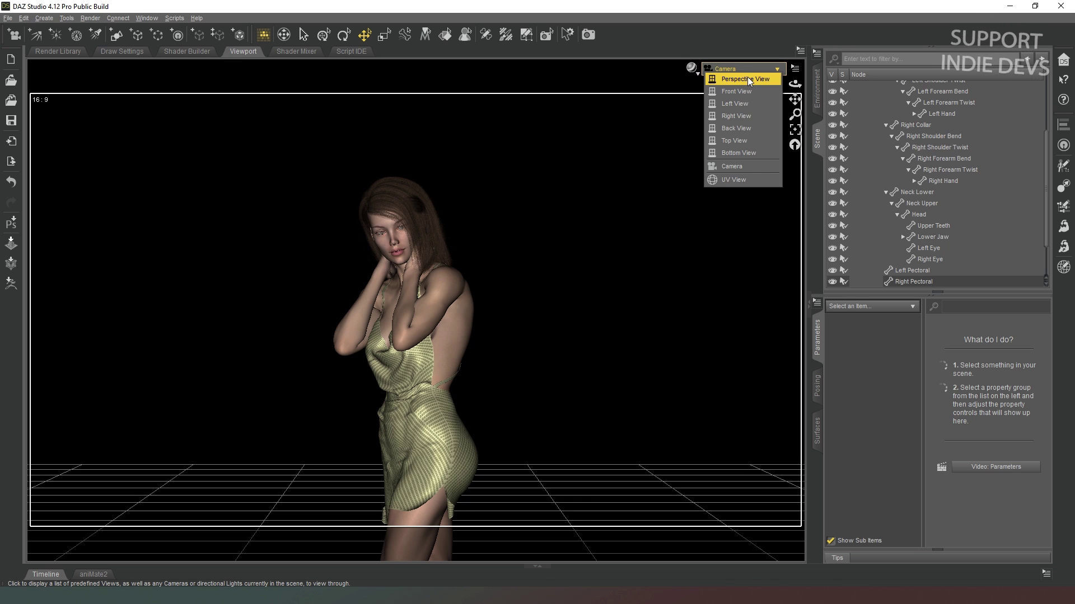
left_click(748, 79)
left_click_drag(753, 98, 754, 114)
scroll(702, 132, "down", 5)
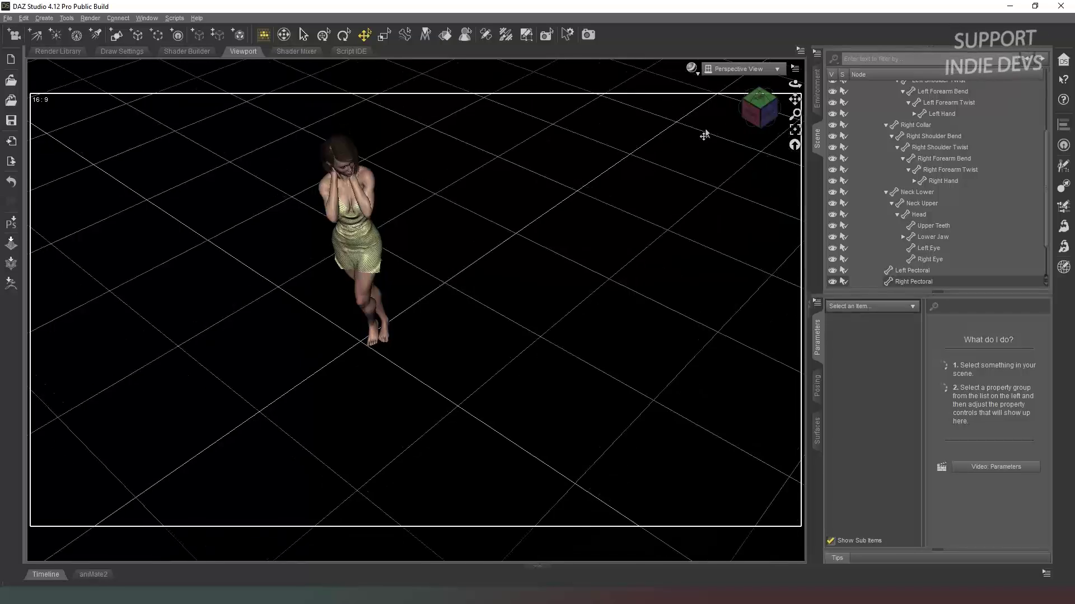
Create a Plane primitive at world center, select it and view it from the front
left_click(116, 36)
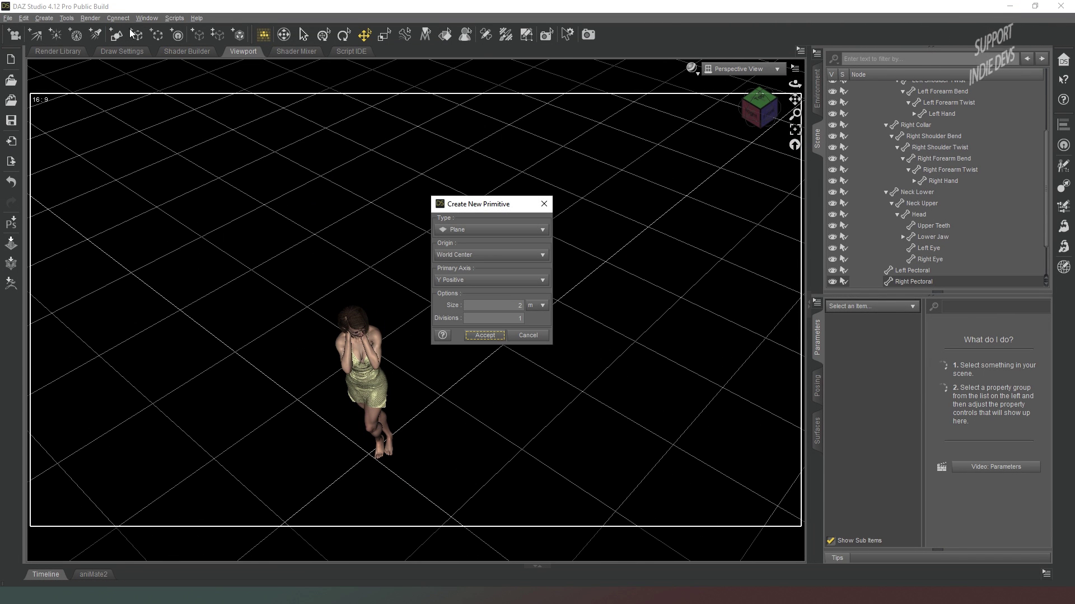
left_click(511, 231)
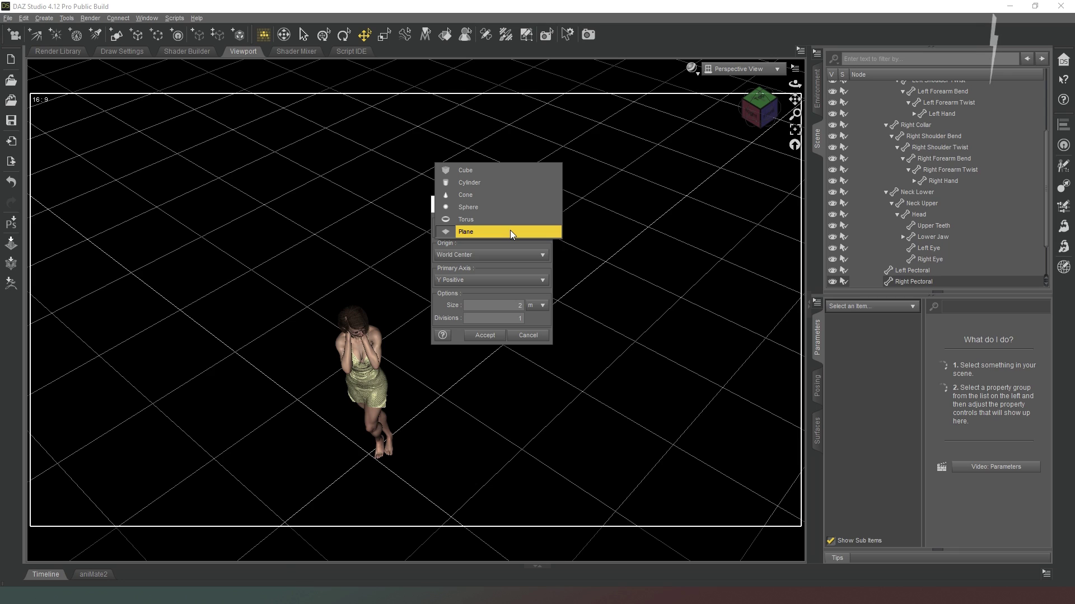
left_click(510, 230)
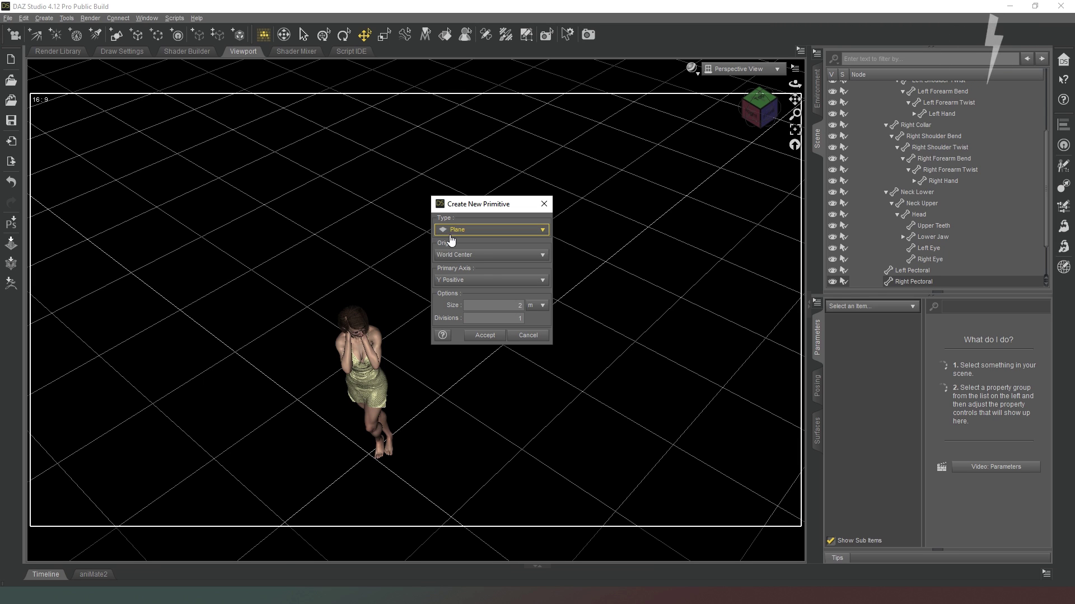
left_click(497, 336)
left_click(417, 419)
left_click_drag(760, 107, 745, 111)
left_click(753, 110)
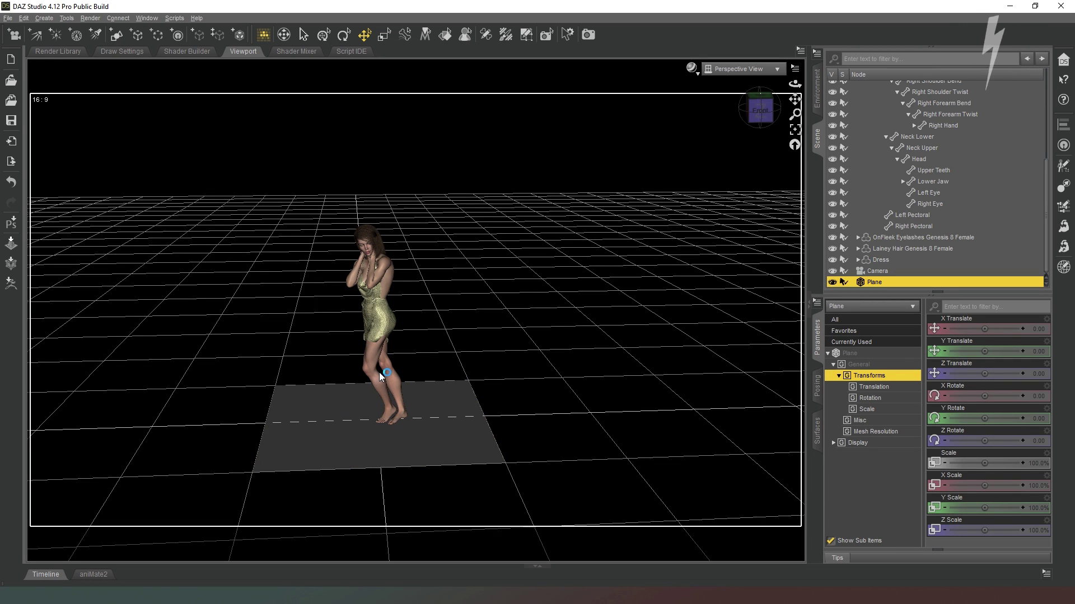
Raise the plane beside the figure and set its Z rotation to 90
left_click_drag(375, 378, 347, 229)
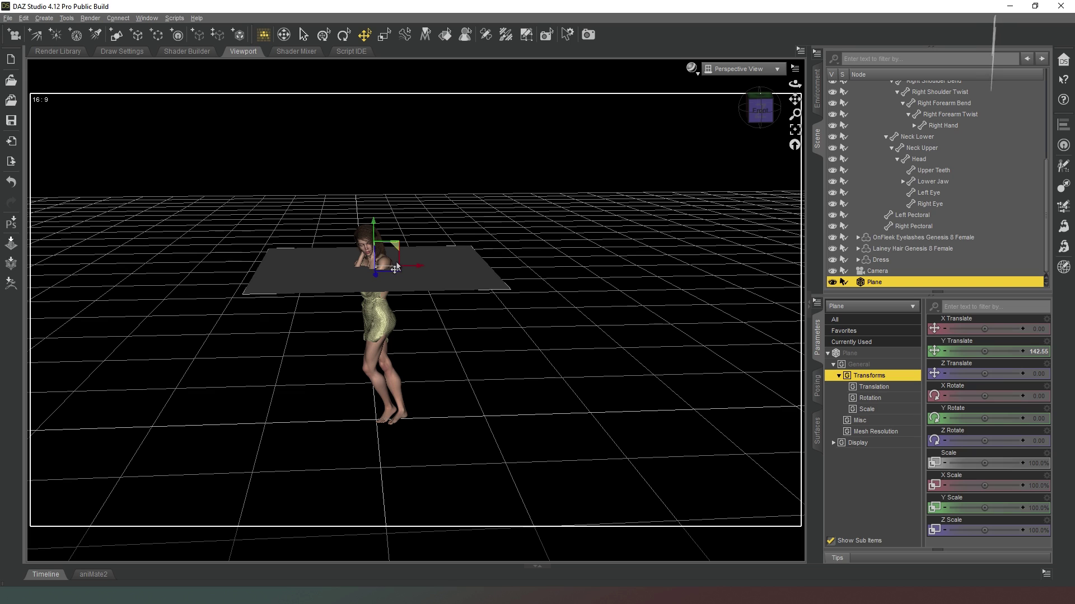
left_click_drag(397, 275, 310, 299)
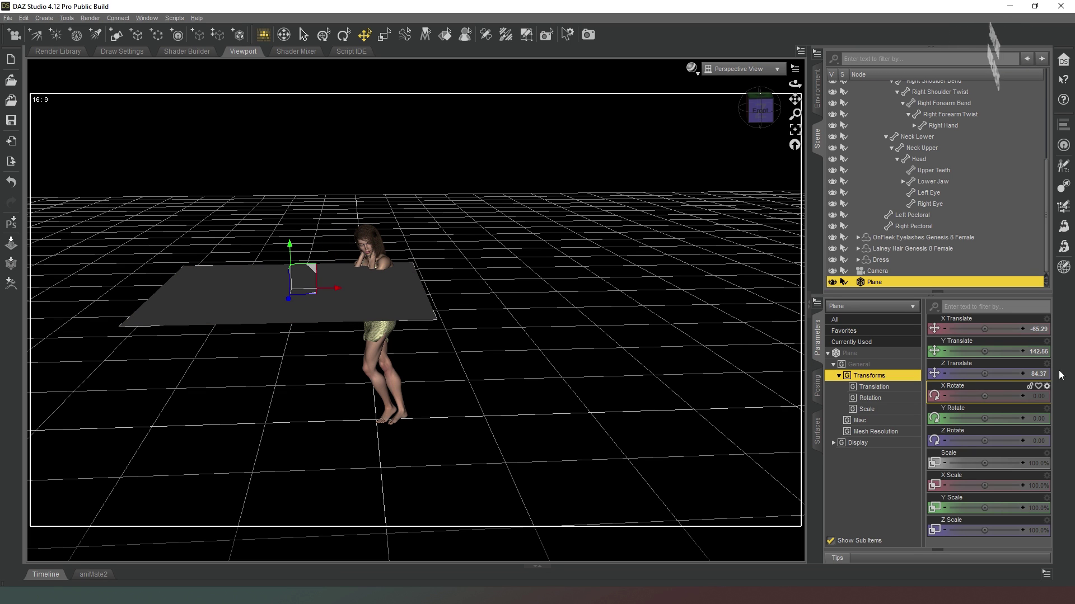
left_click(1040, 441)
type("9")
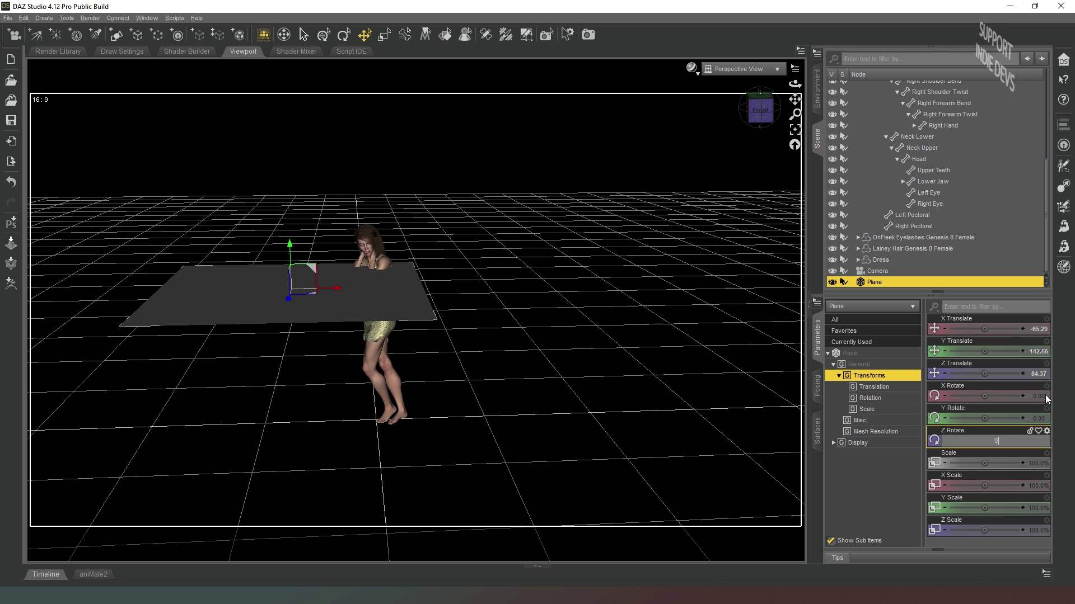
type("0")
key("Return")
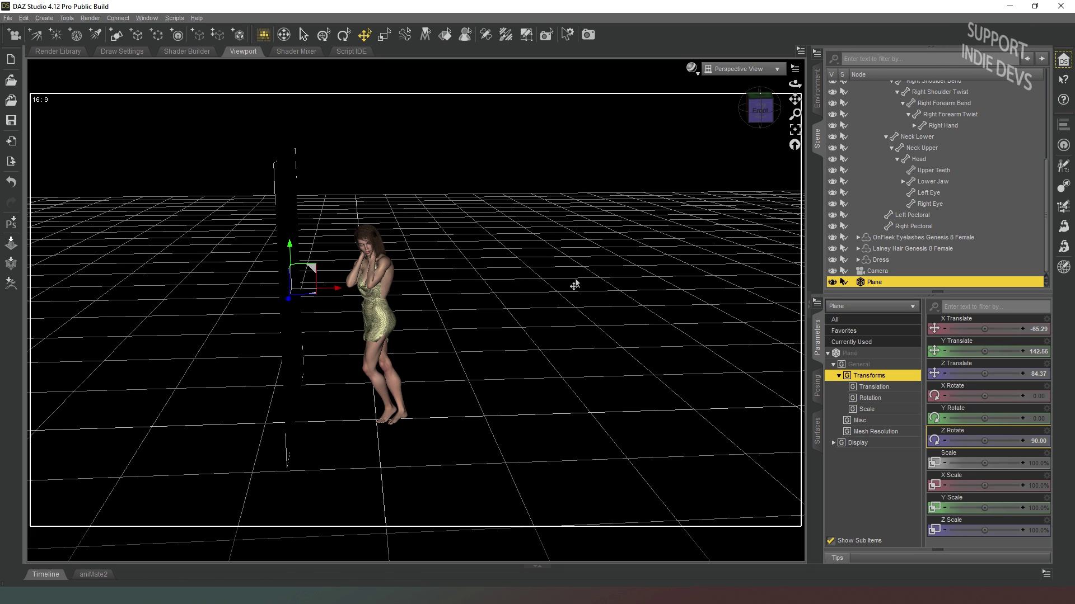
Tilt the plane about 38 degrees, angle it toward the figure at about 50 Z, and lift it higher
left_click(344, 34)
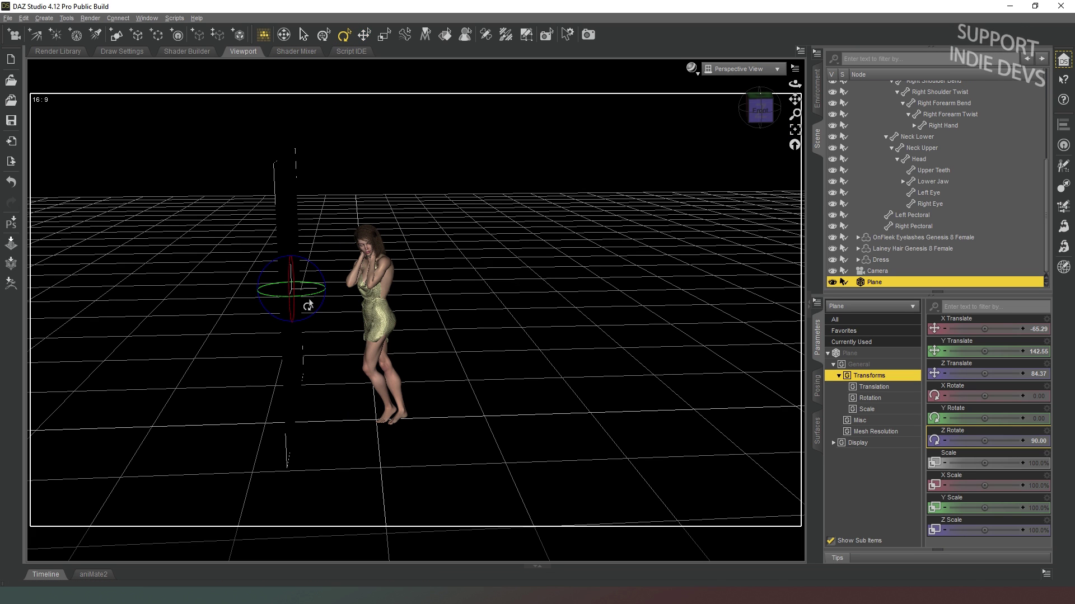
mouse_move(307, 301)
left_mouse_down()
mouse_move(335, 297)
mouse_move(321, 294)
left_mouse_up()
left_click_drag(759, 109, 373, 207)
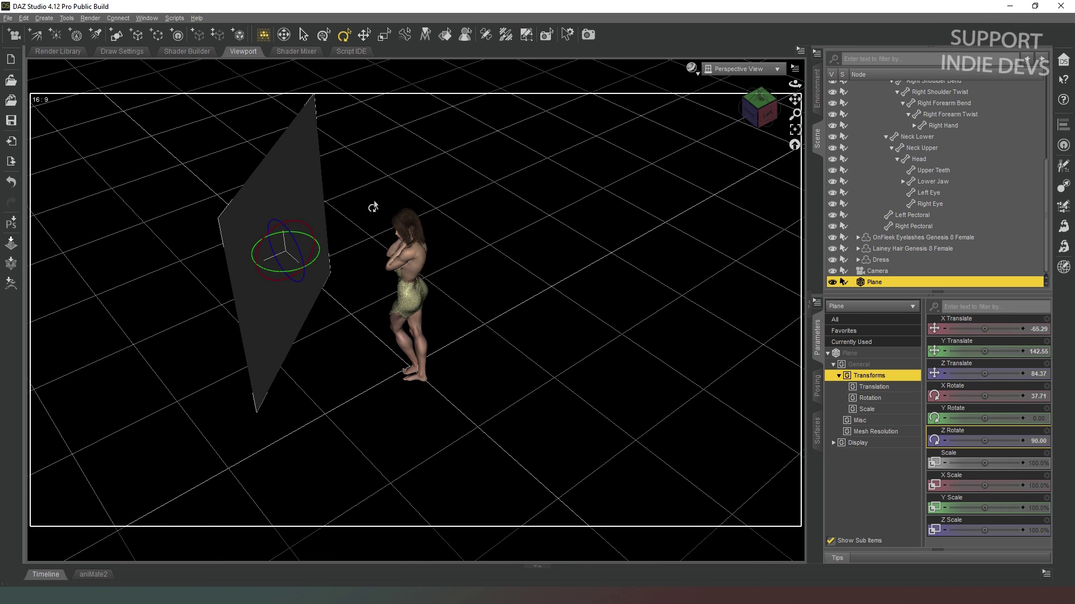
left_click_drag(295, 229, 308, 226)
left_click_drag(762, 113, 349, 276)
left_click_drag(284, 245, 309, 242)
left_click(364, 35)
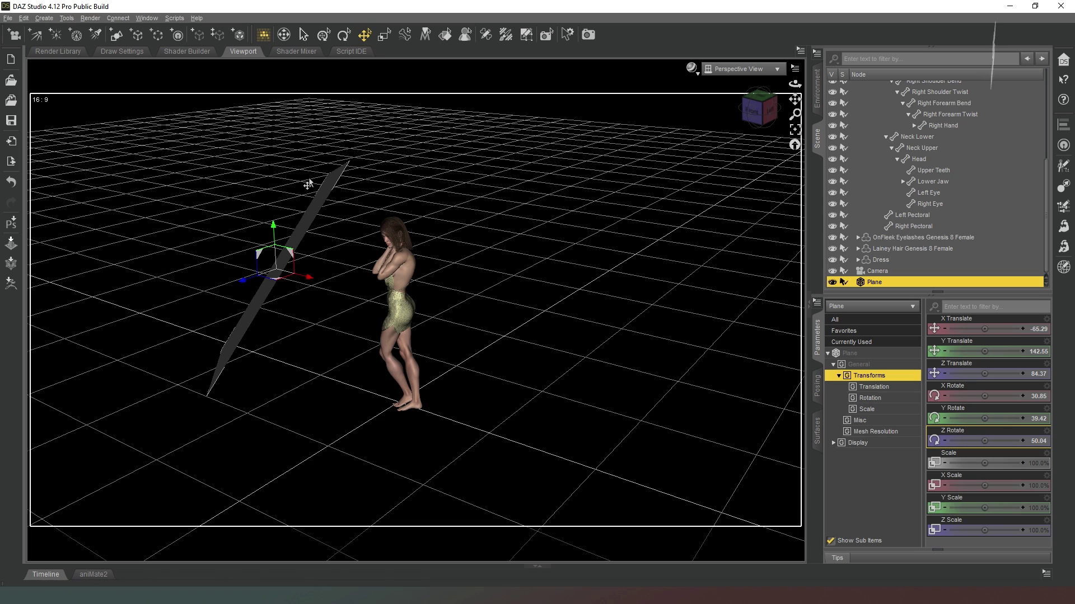
left_click_drag(271, 231, 271, 160)
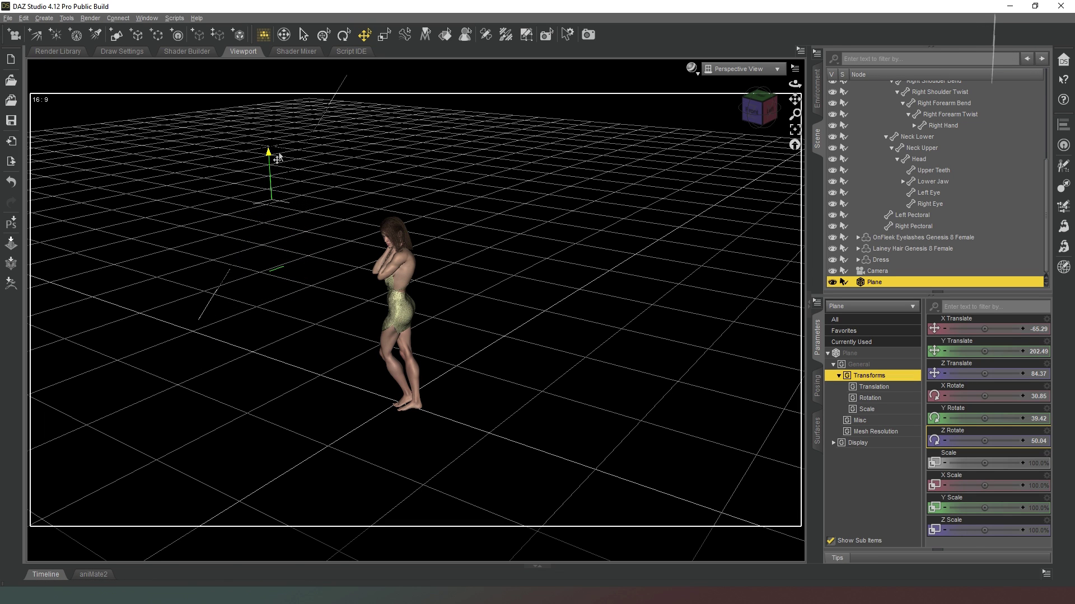
Slide the plane left and toward the camera, checking the framing through the scene camera
left_click(725, 68)
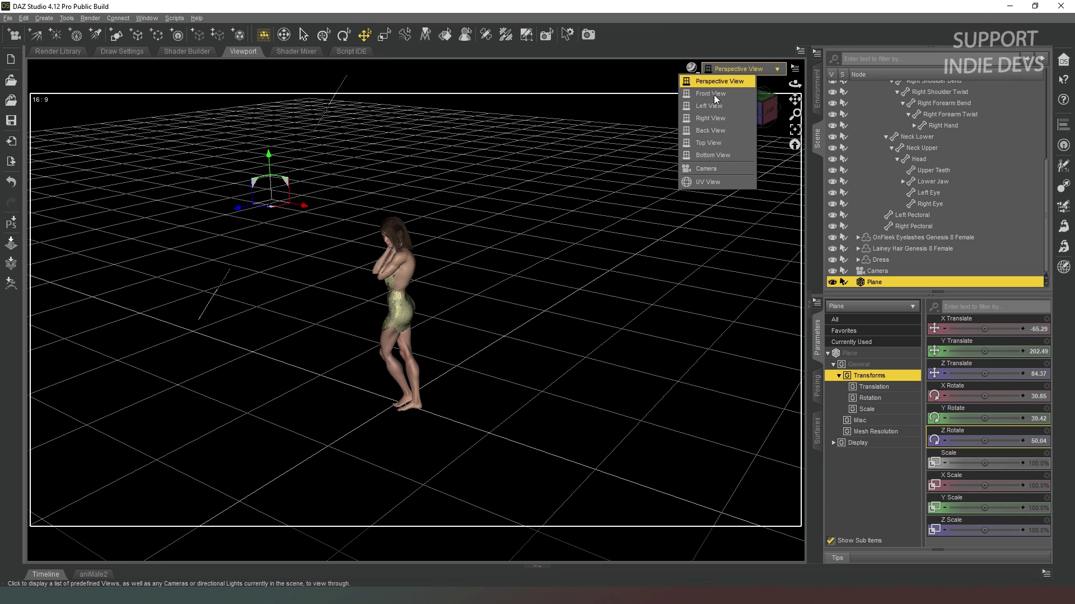
left_click(697, 167)
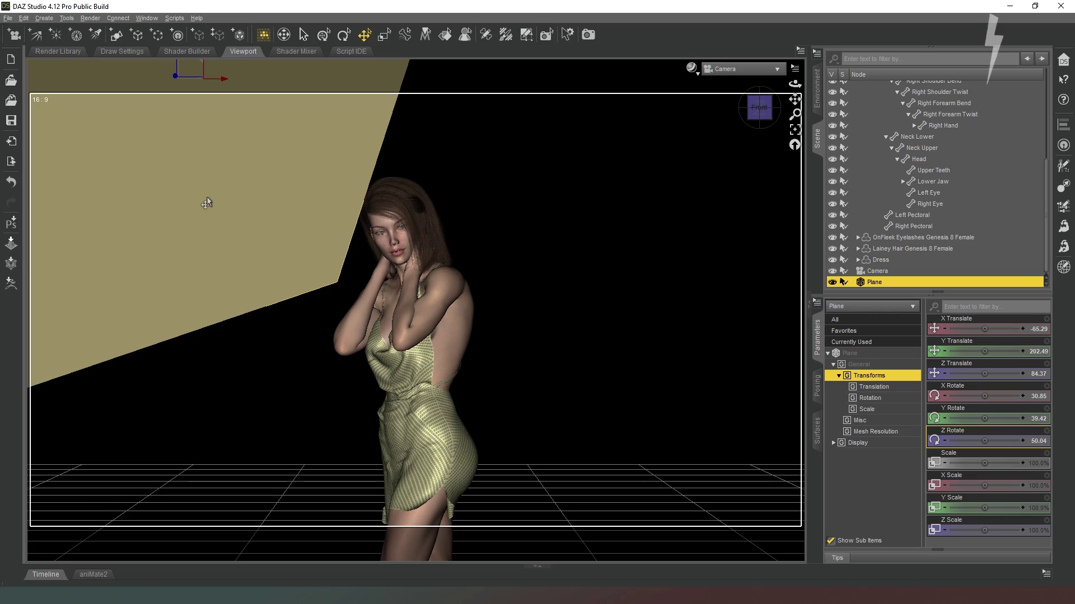
left_click(758, 70)
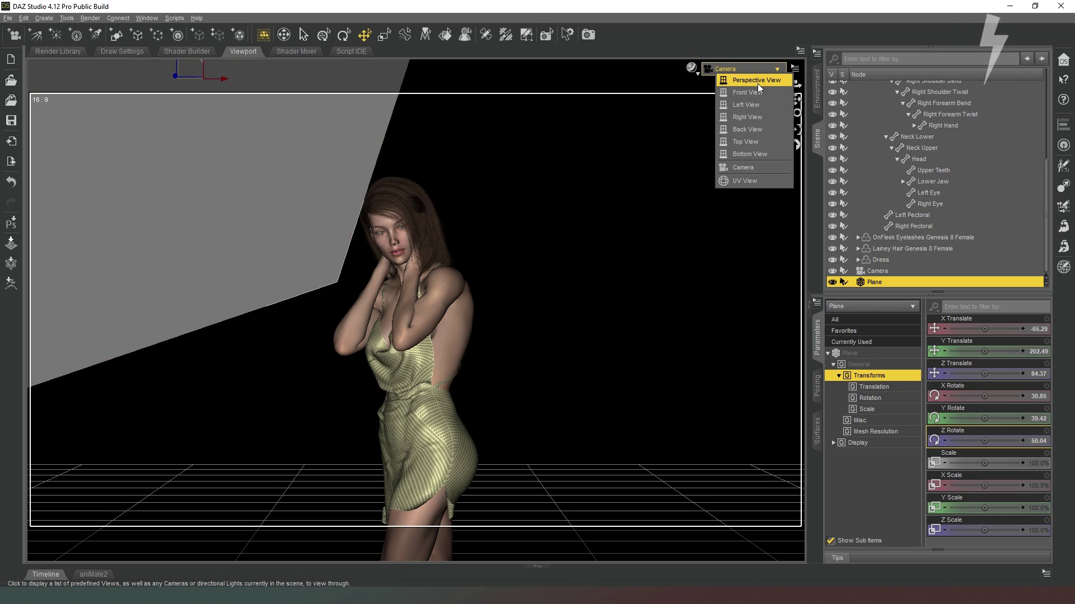
left_click(757, 83)
mouse_move(763, 118)
left_mouse_down()
mouse_move(818, 134)
mouse_move(757, 95)
mouse_move(770, 106)
left_mouse_up()
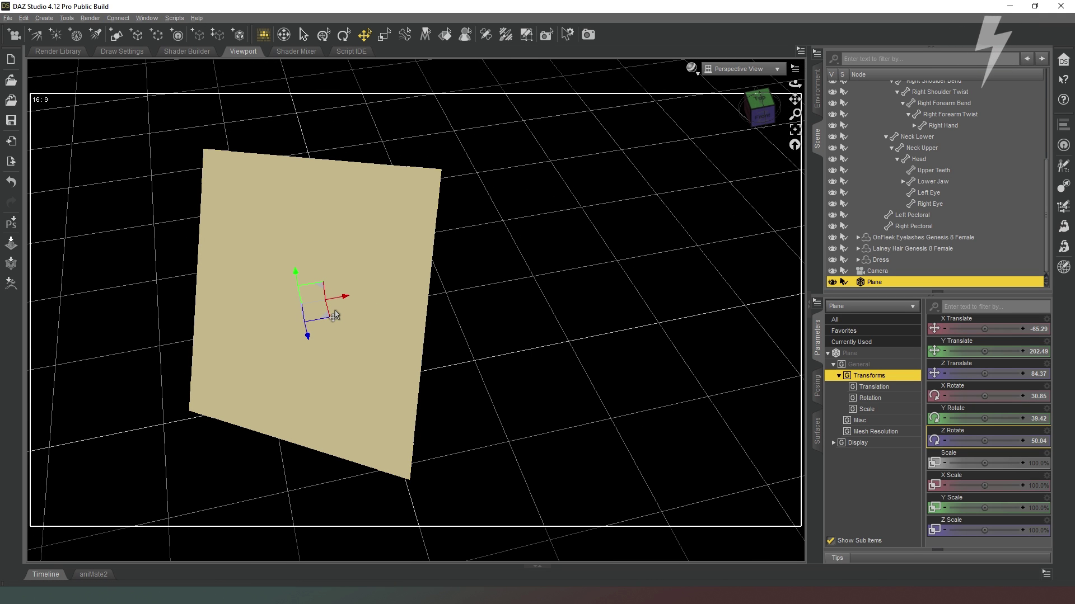
left_click_drag(325, 303, 202, 287)
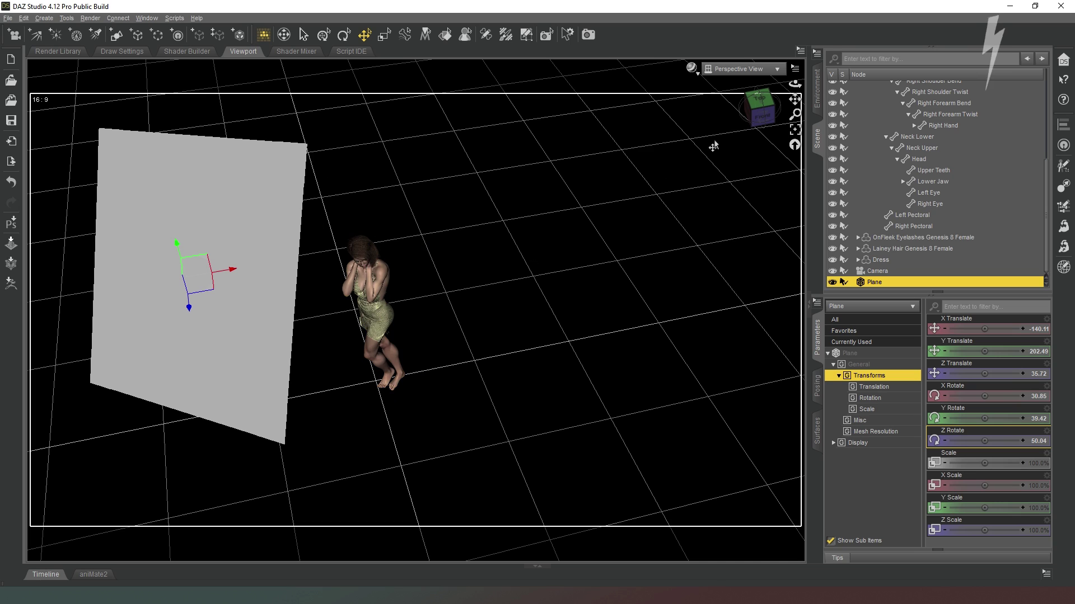
left_click(750, 68)
left_click(740, 166)
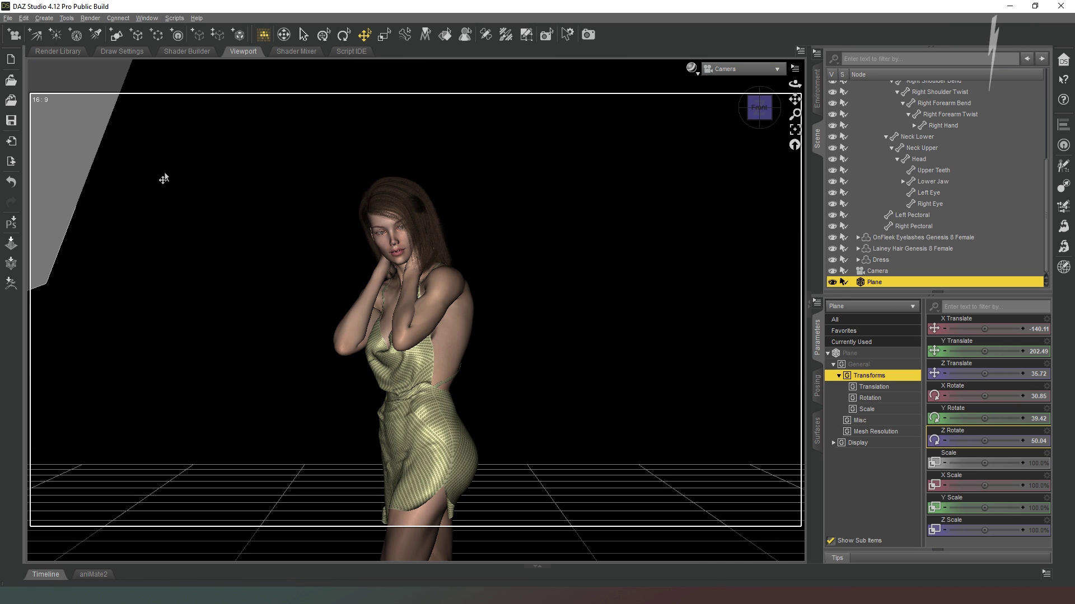
left_click(765, 70)
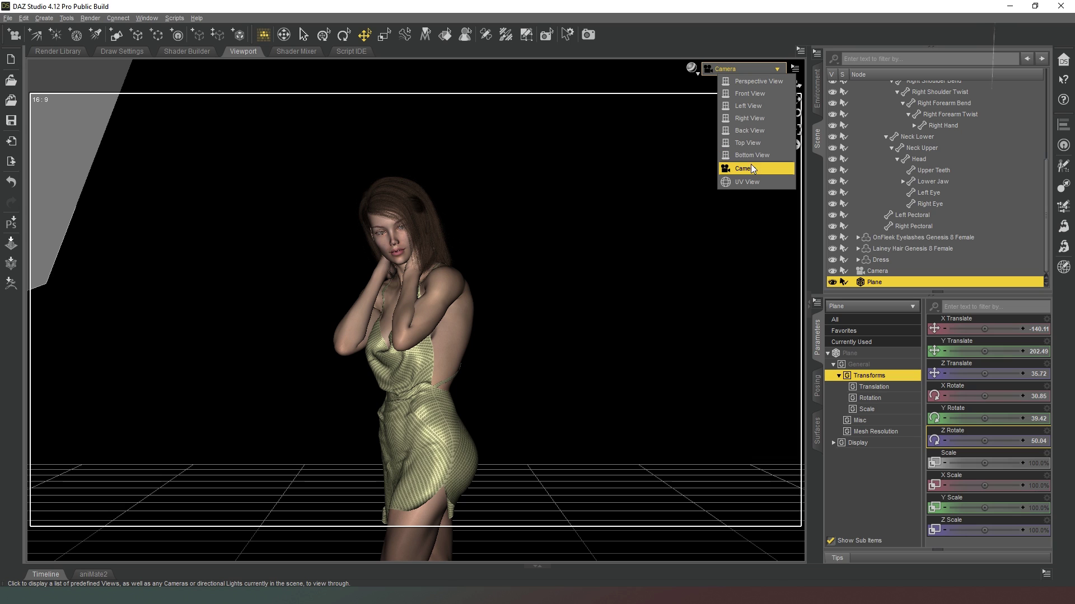
left_click(759, 81)
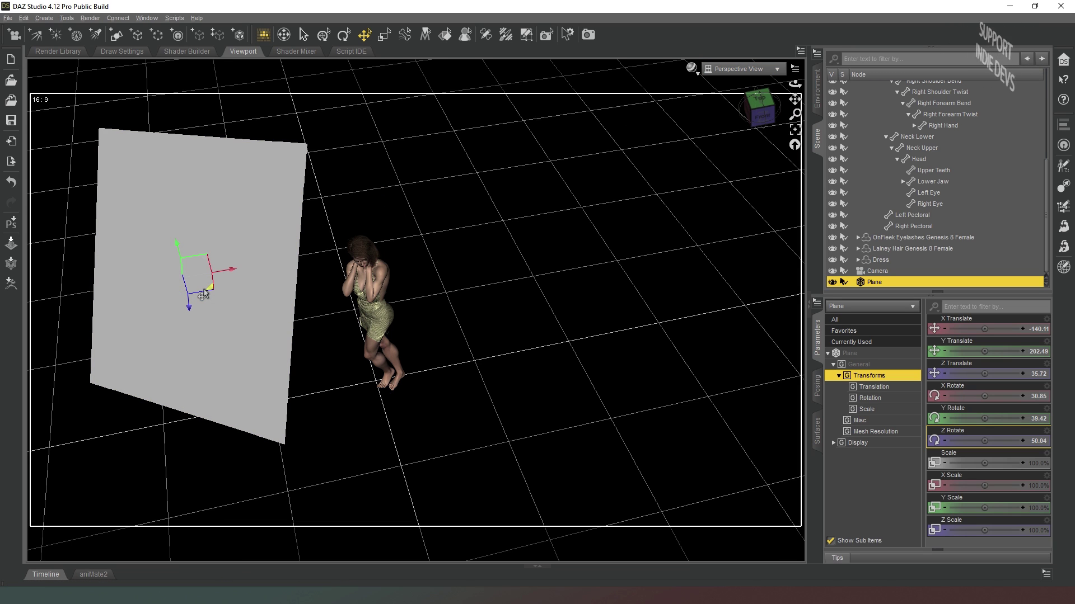
left_click_drag(207, 294, 131, 315)
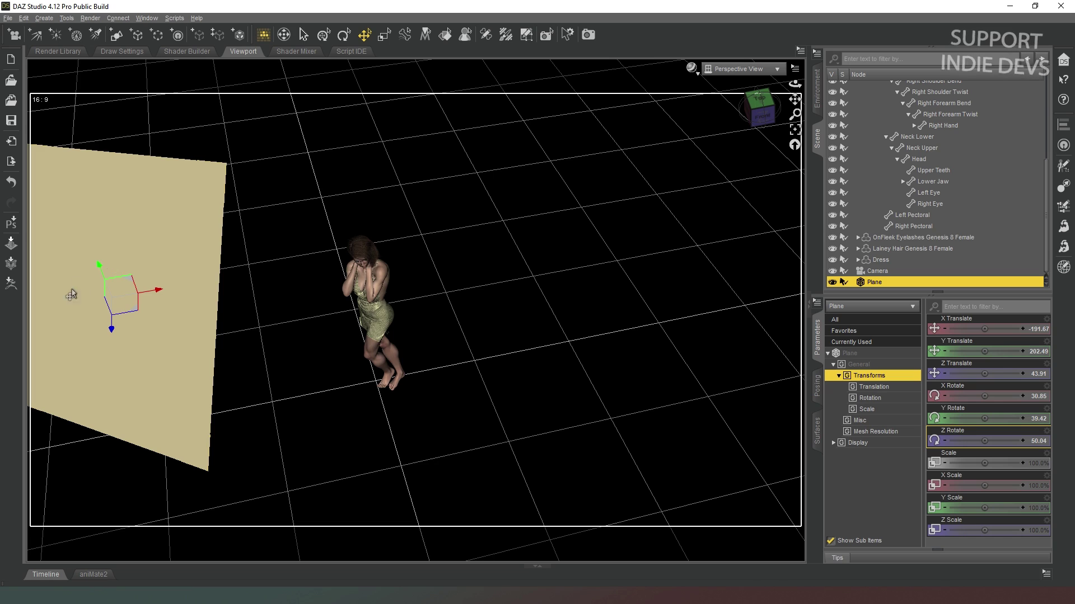
left_click(744, 70)
left_click(752, 163)
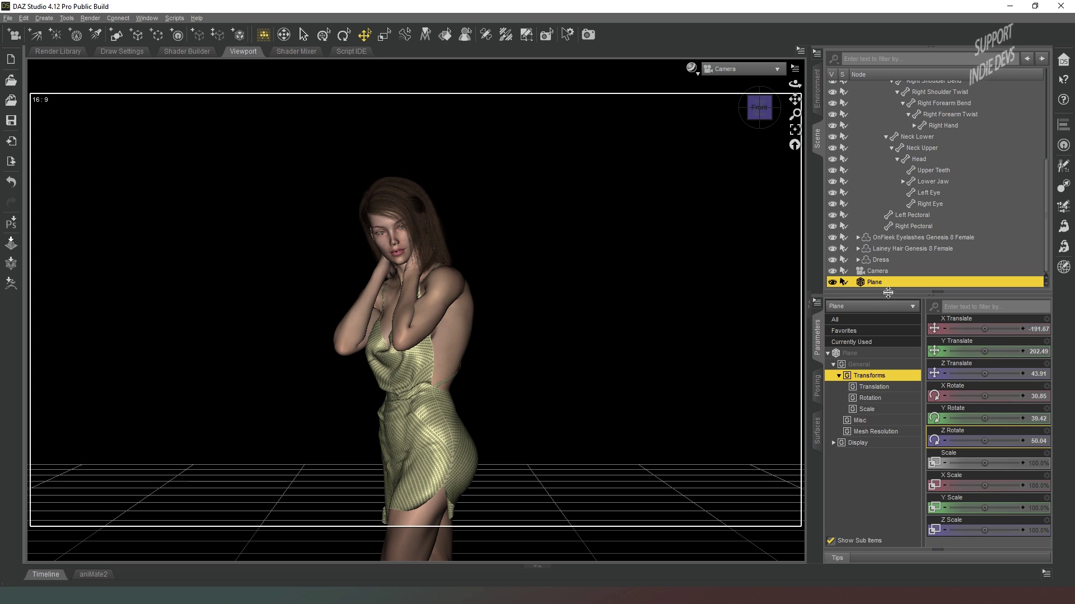
Give the plane's Emission a white colour (1.00/1.00/1.00) with luminance units kcd/m^2
left_click(818, 432)
left_click(829, 362)
left_click(835, 373)
left_click(876, 441)
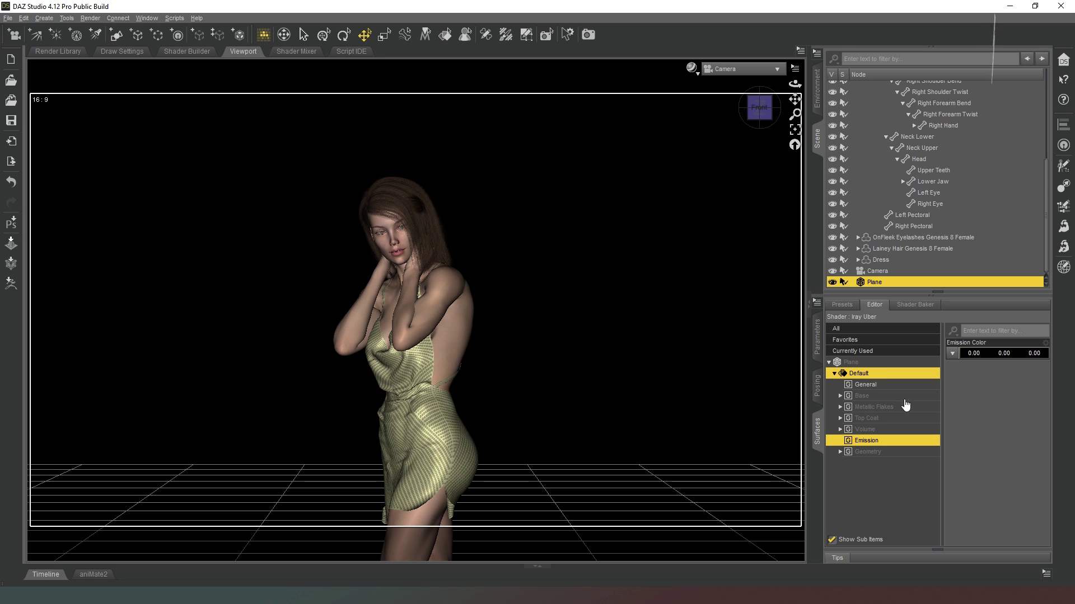
left_click(990, 354)
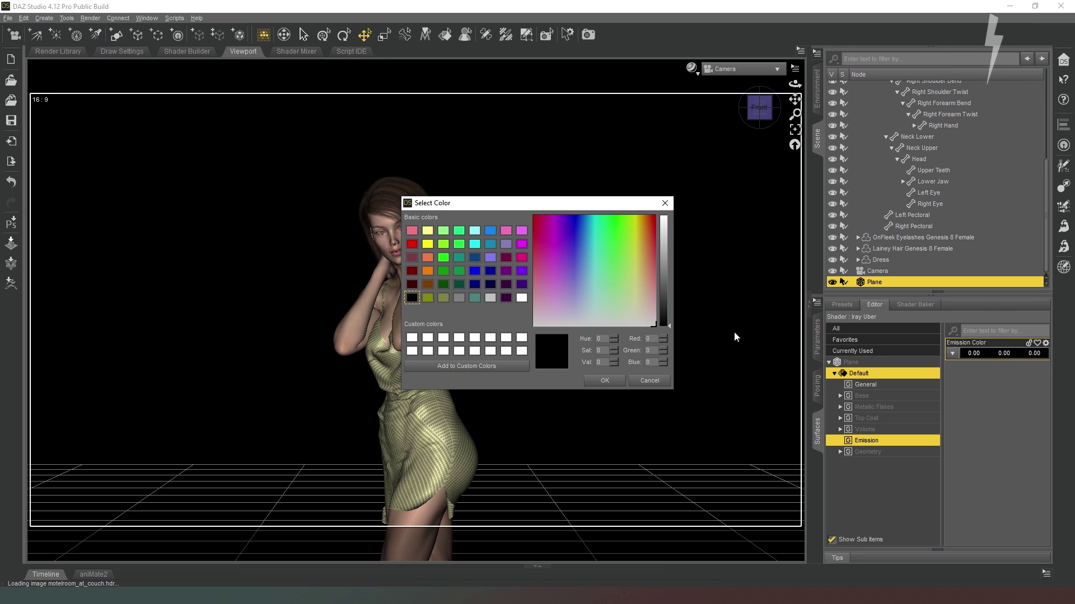
left_click_drag(666, 239, 679, 187)
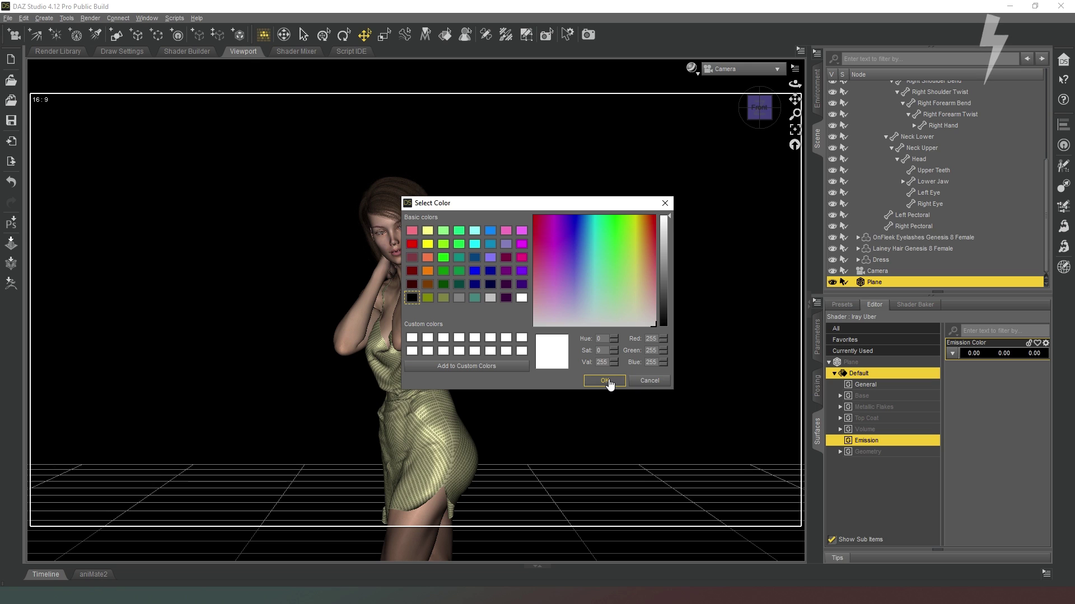
left_click(604, 381)
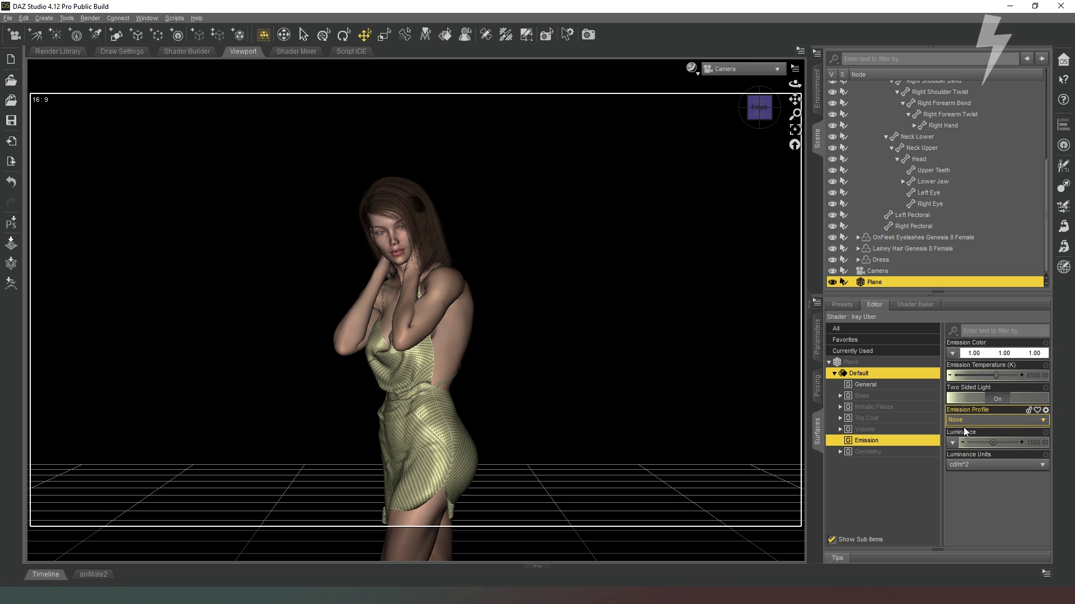
left_click(994, 464)
left_click(981, 485)
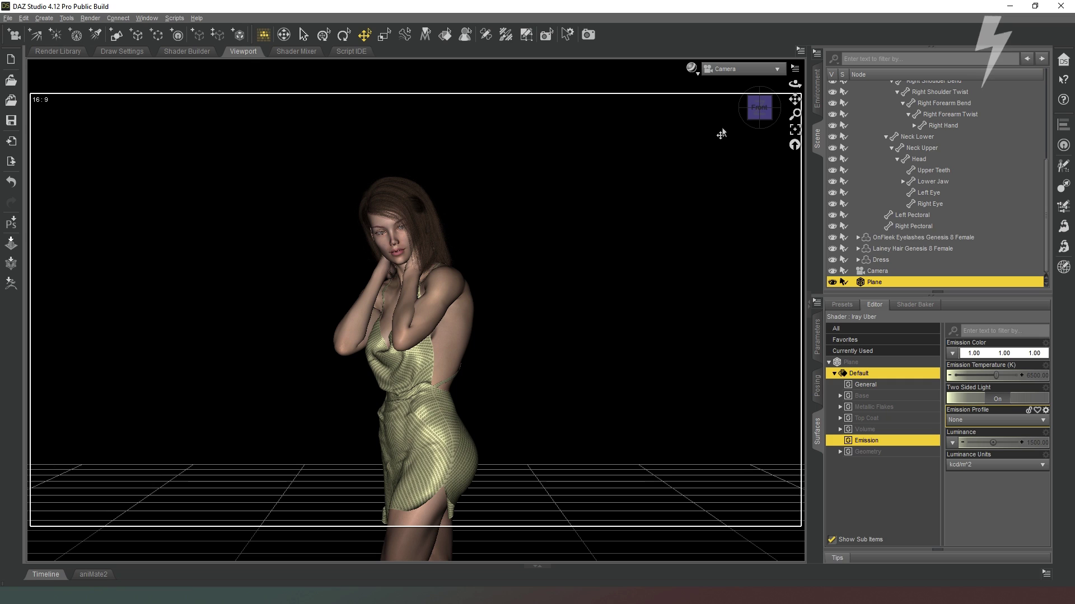
left_click(693, 68)
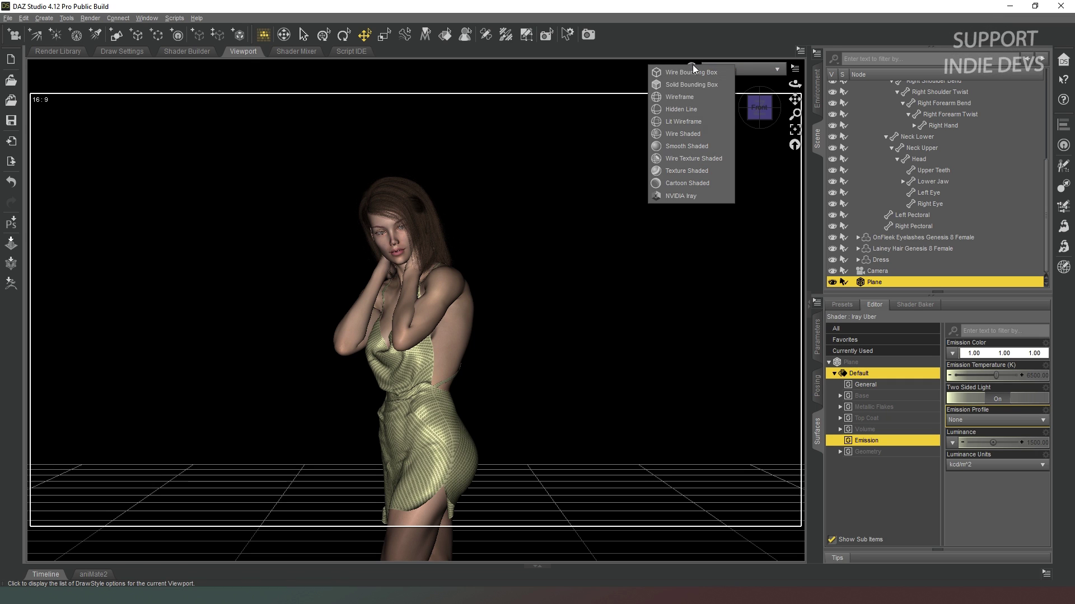
Switch the viewport to NVIDIA Iray preview and set the plane's Luminance to 325
left_click(675, 196)
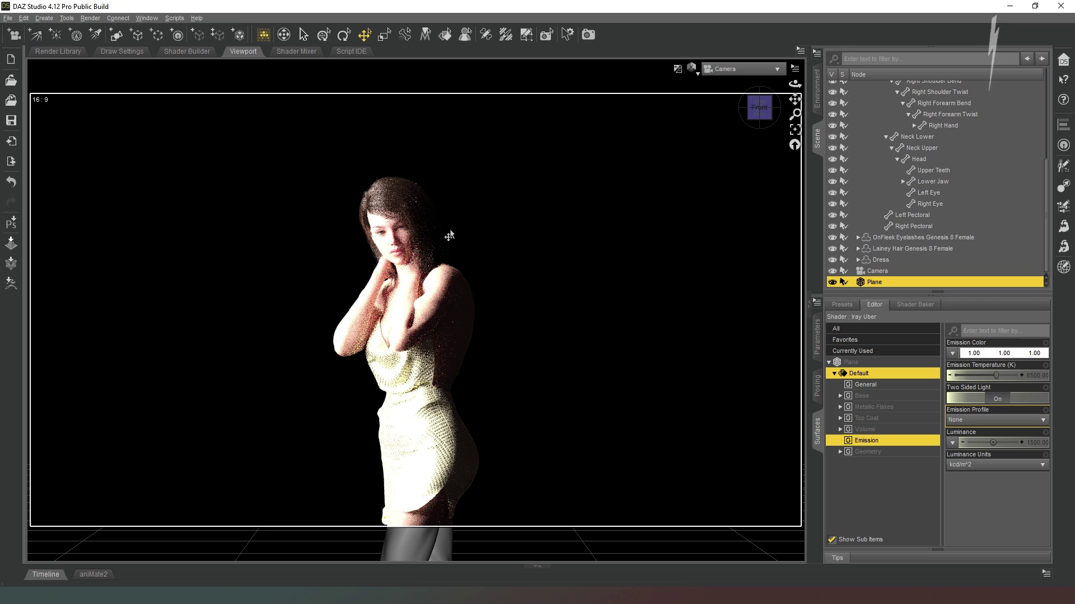
left_click(1038, 442)
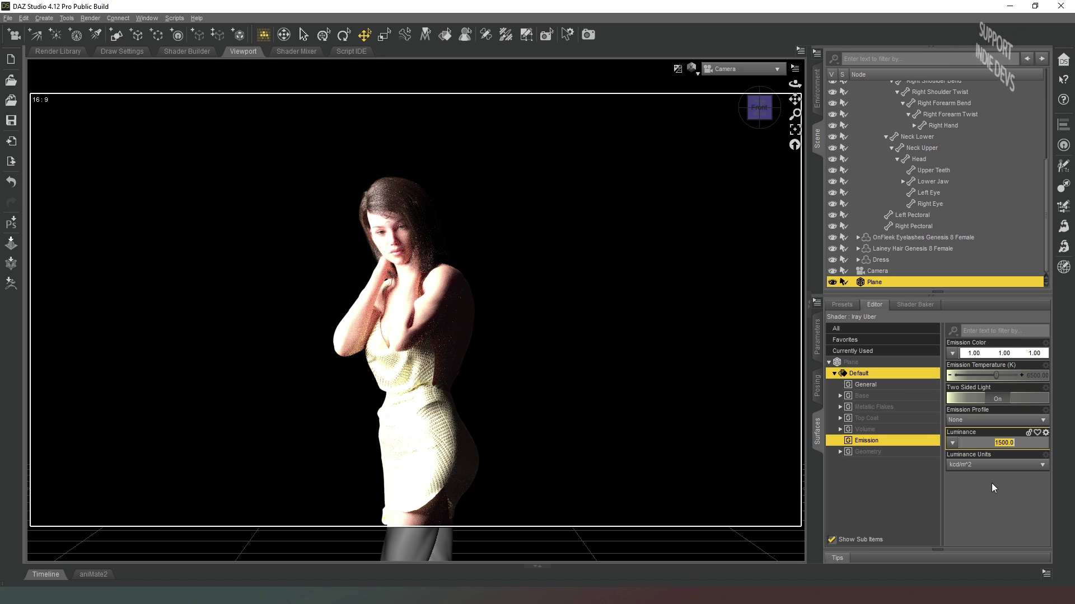
type("325")
key("Return")
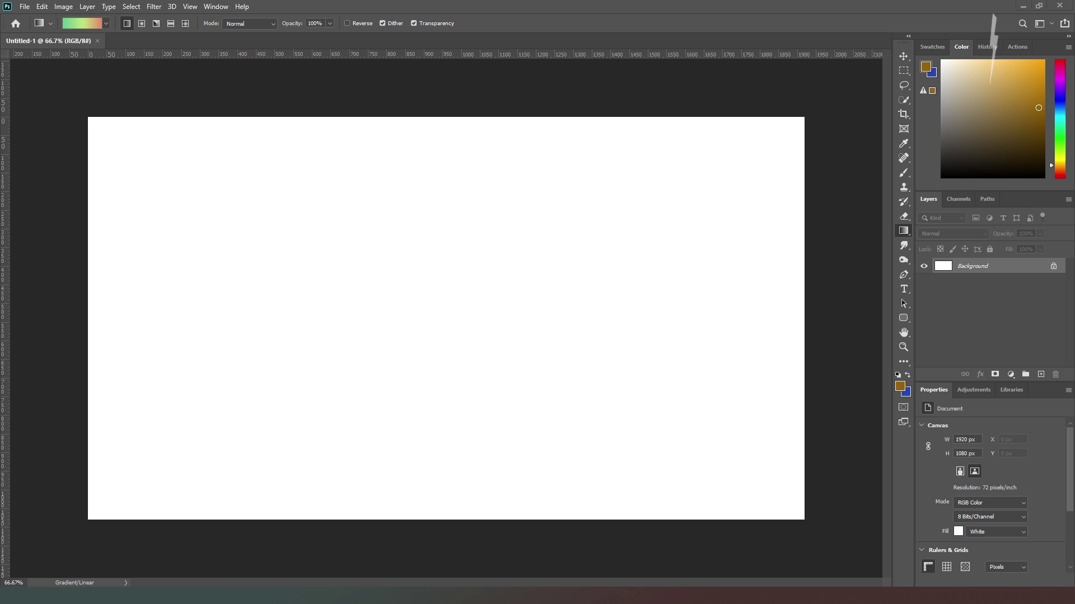
Add a new layer and fill it with dark grey using the Paint Bucket
left_click(1041, 374)
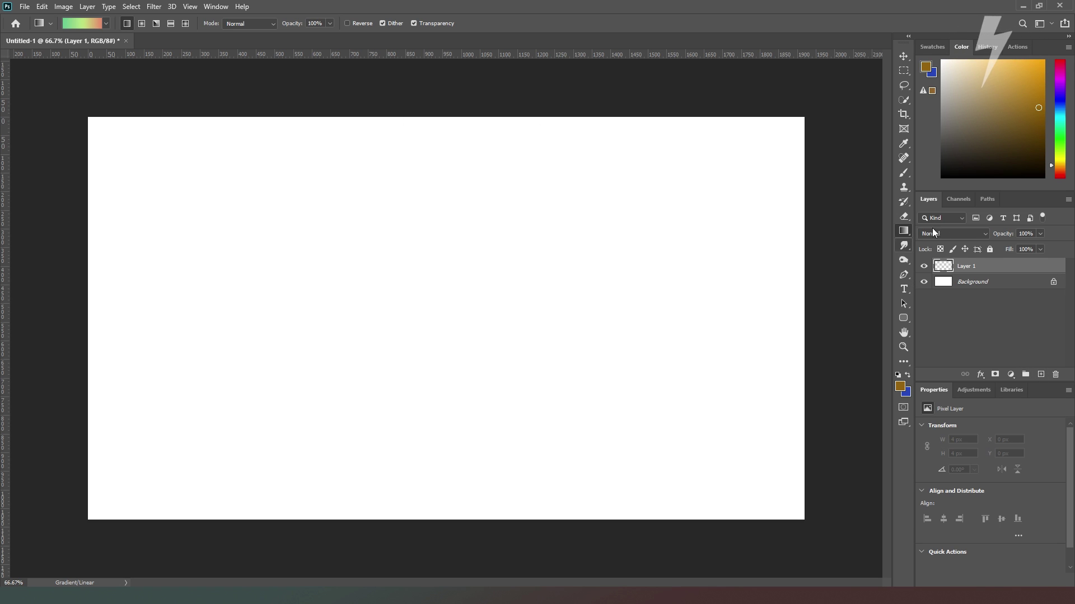
right_click(903, 231)
left_click(951, 241)
left_click(941, 159)
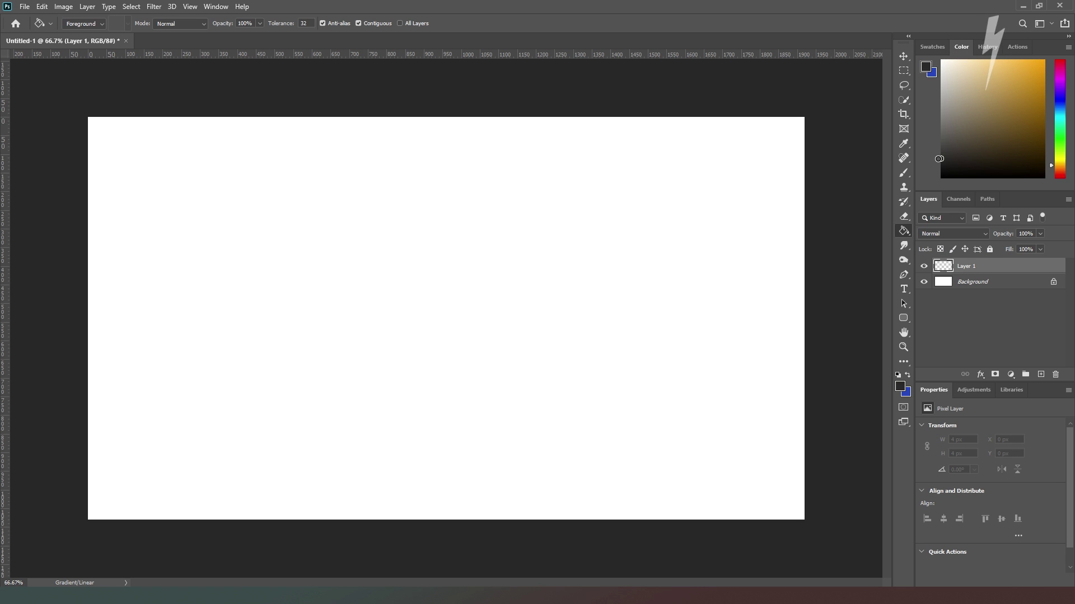
left_click(654, 259)
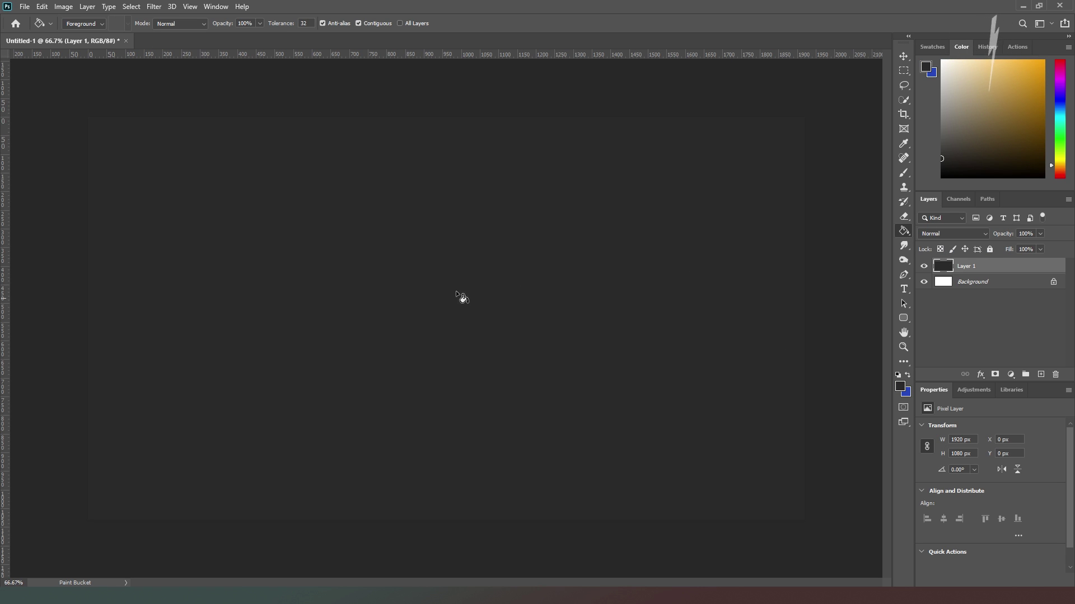
Apply Uniform Add Noise to Layer 1 at a reduced amount
left_click(154, 6)
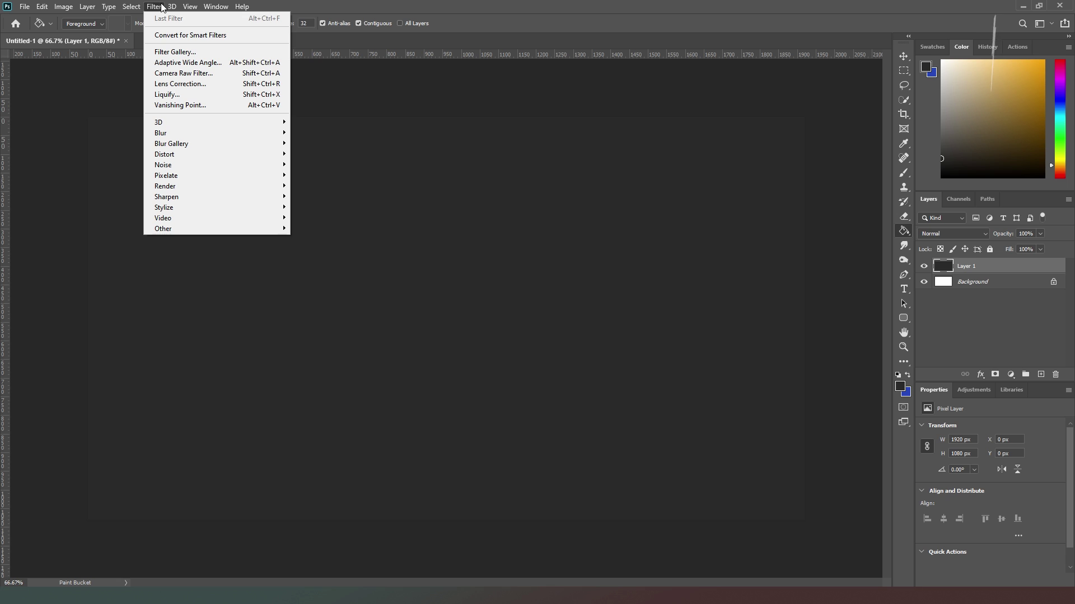
mouse_move(170, 164)
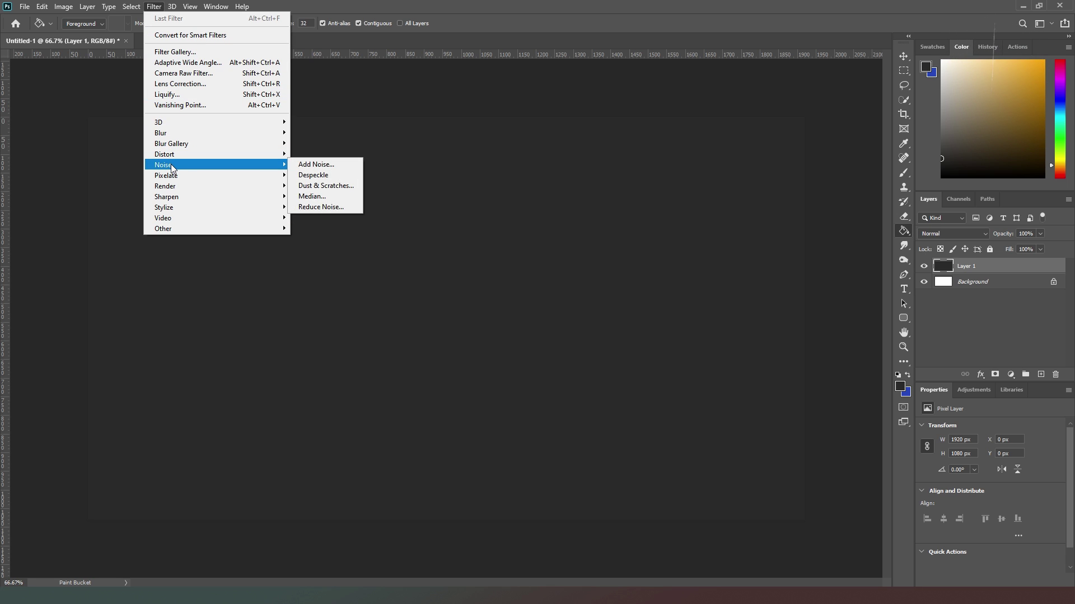
left_click(330, 166)
left_click_drag(485, 276, 468, 276)
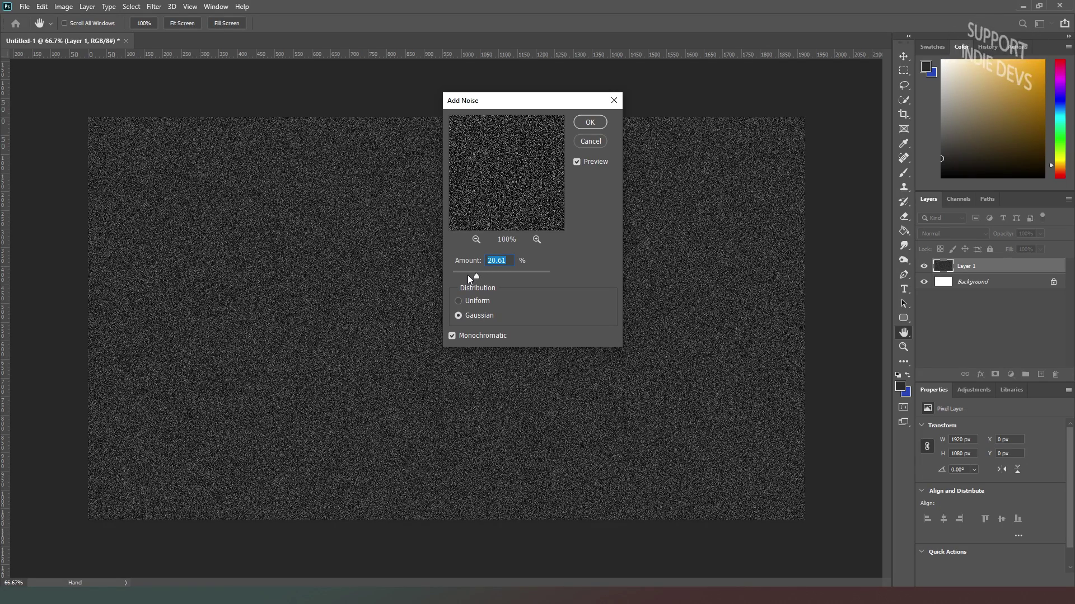
left_click(458, 301)
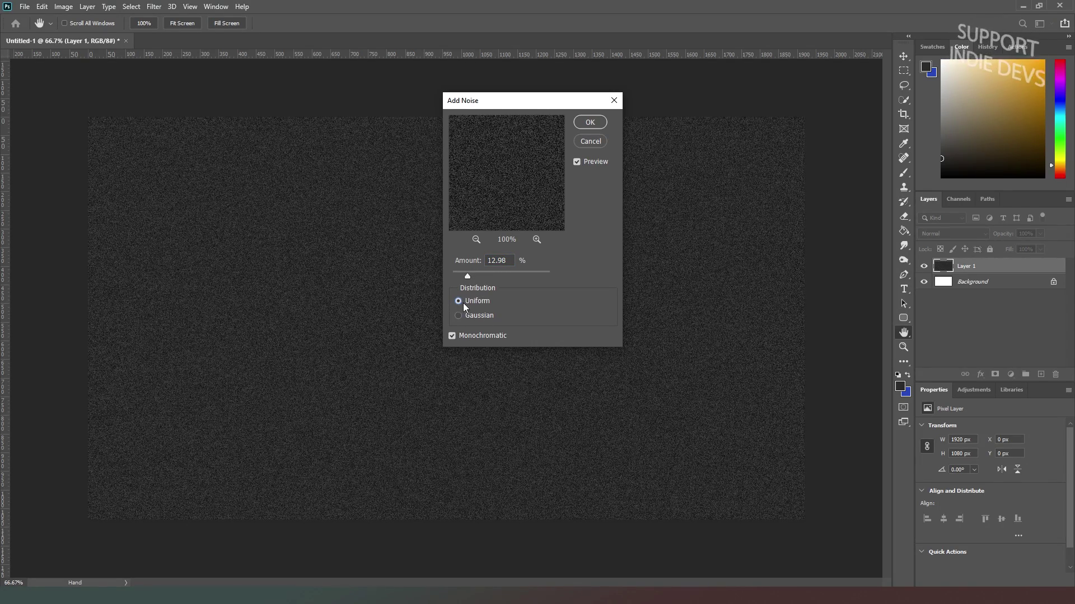
left_click(590, 122)
Try a 9.6 px Gaussian Blur and a Clouds render, discard both, then swap colours
left_click(154, 6)
mouse_move(213, 134)
left_click(321, 175)
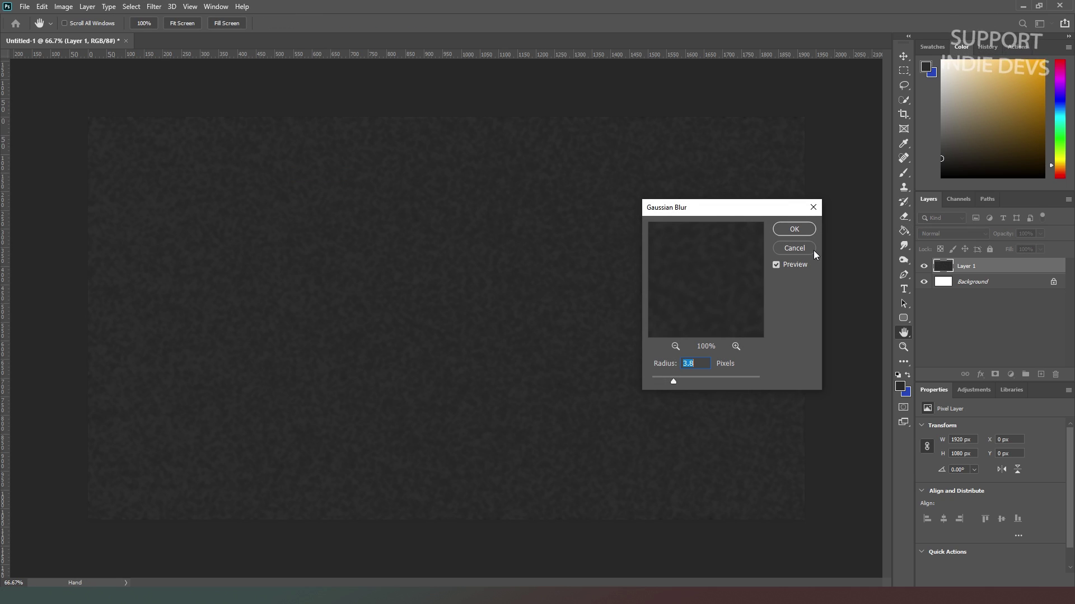
mouse_move(673, 381)
left_mouse_down()
mouse_move(703, 379)
mouse_move(693, 380)
left_mouse_up()
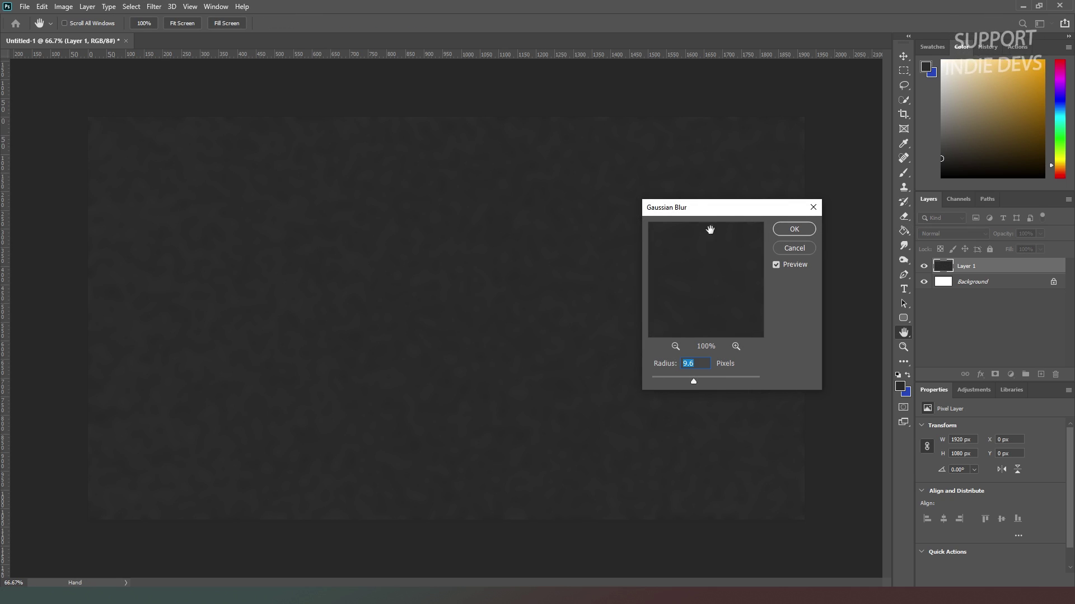
left_click(794, 248)
key("g")
left_click(172, 6)
mouse_move(154, 6)
mouse_move(197, 184)
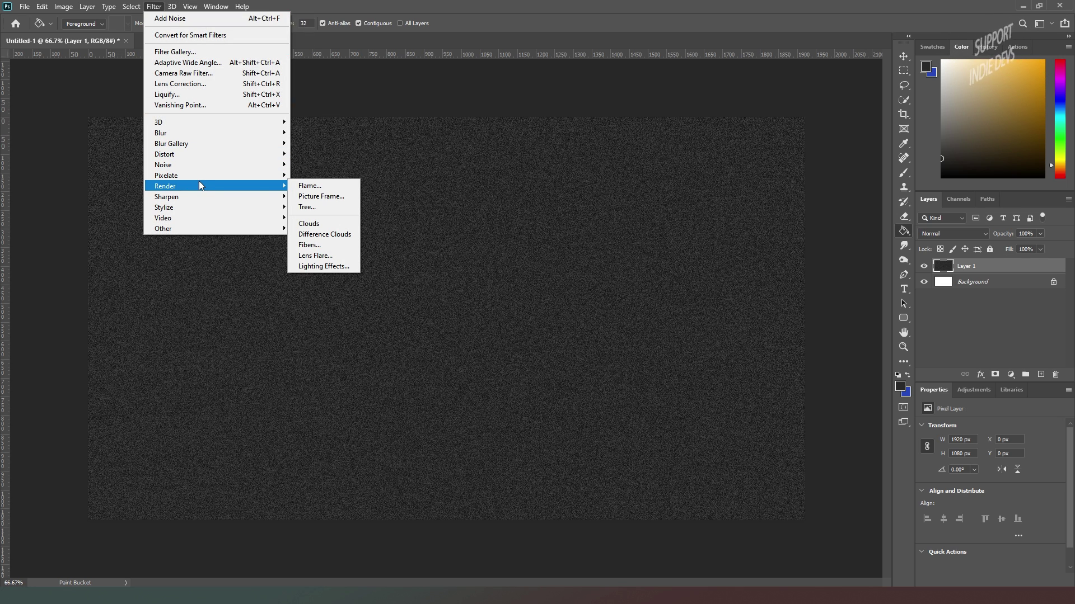
left_click(313, 224)
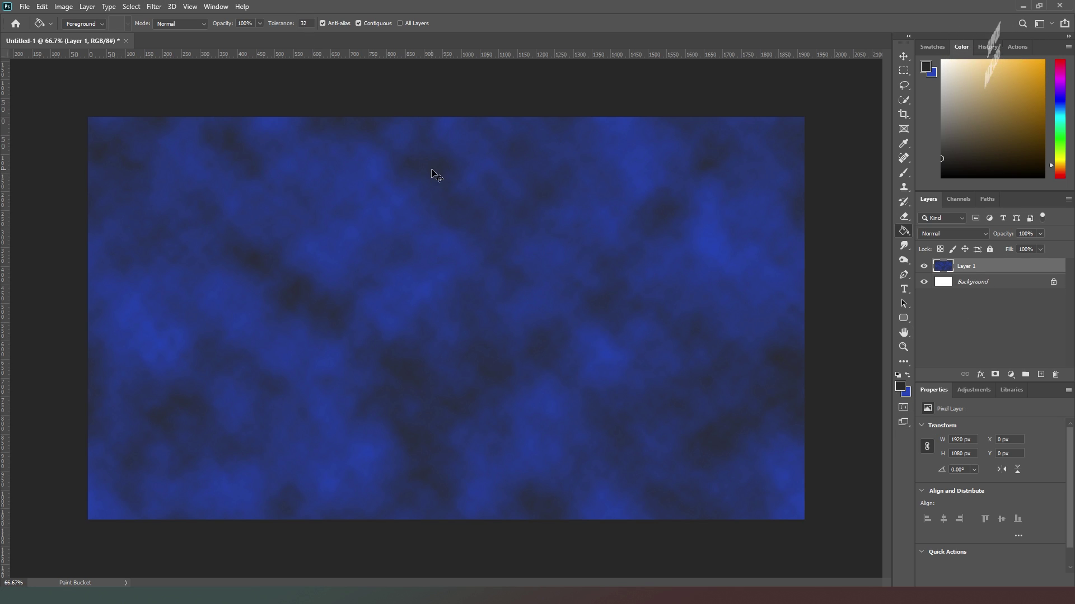
key("ctrl+z")
key("x")
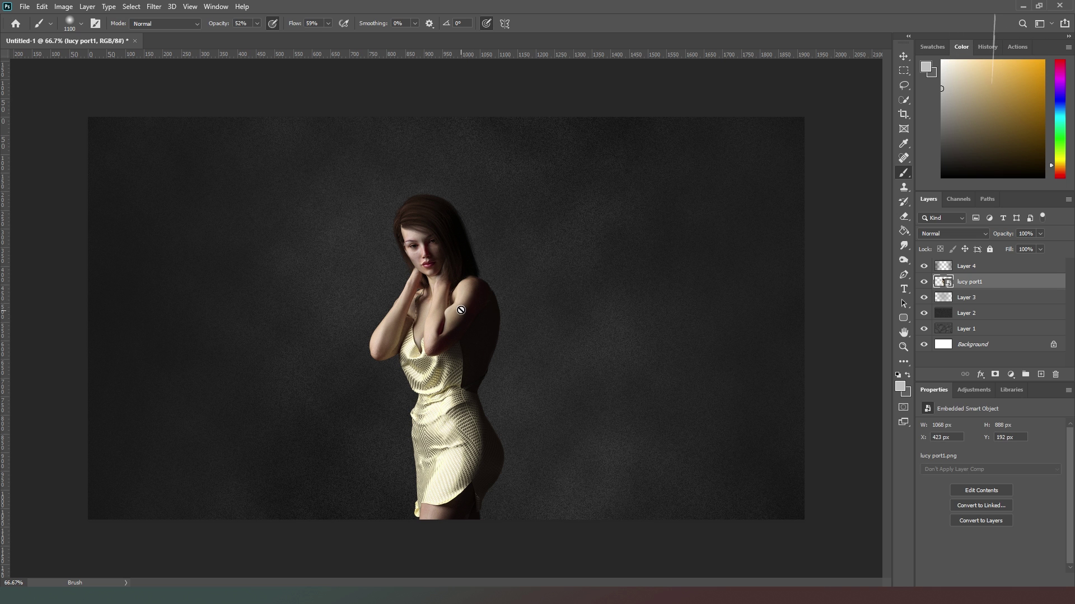
Scale up the figure render, move it to the canvas's left, and put its layer on top
left_click_drag(647, 116, 723, 54)
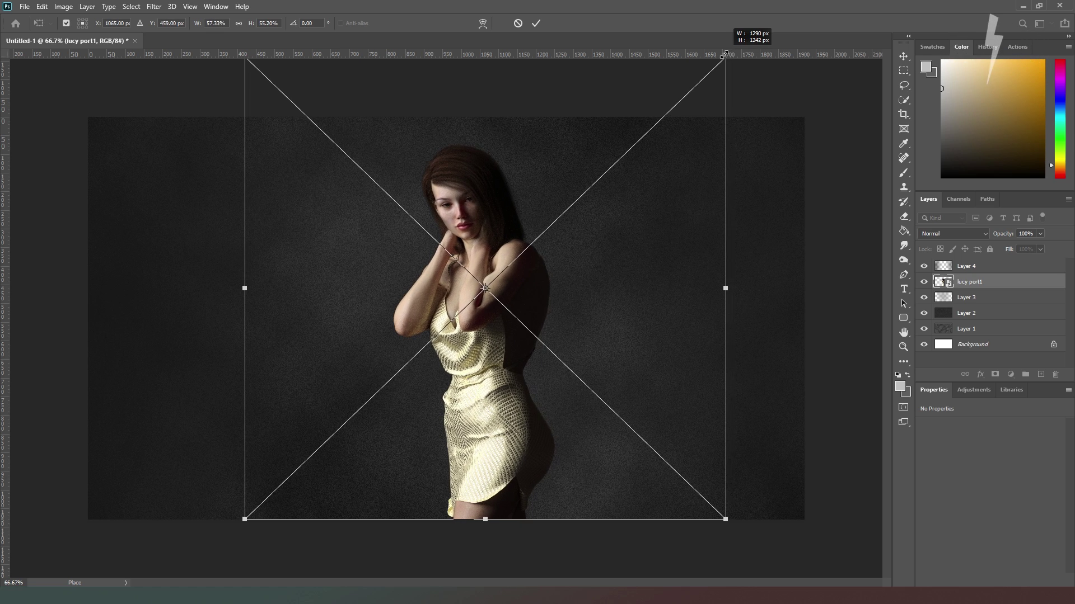
key("Return")
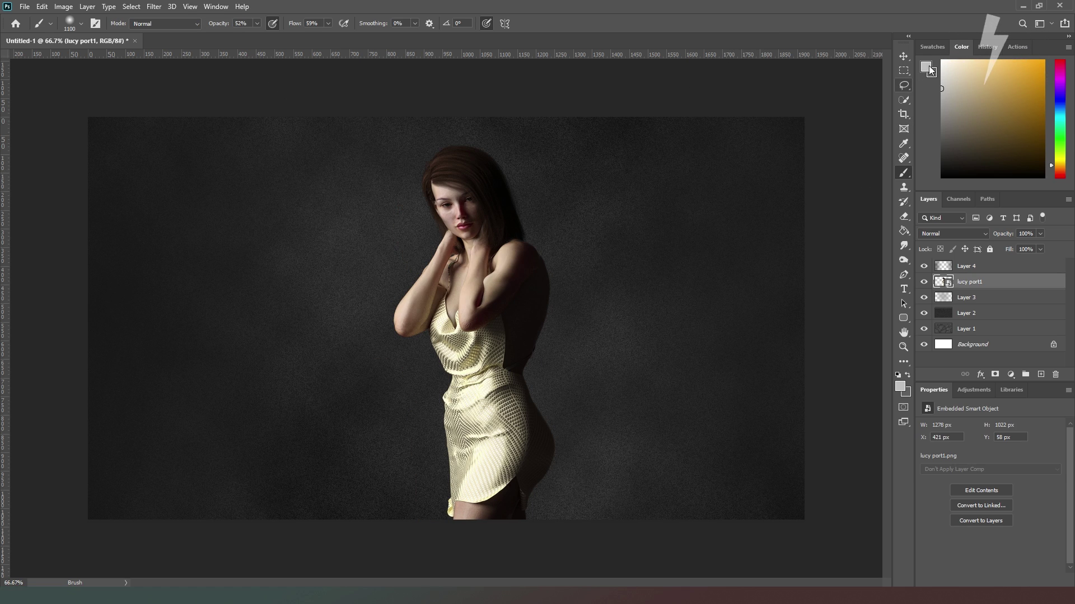
left_click_drag(500, 312, 321, 319)
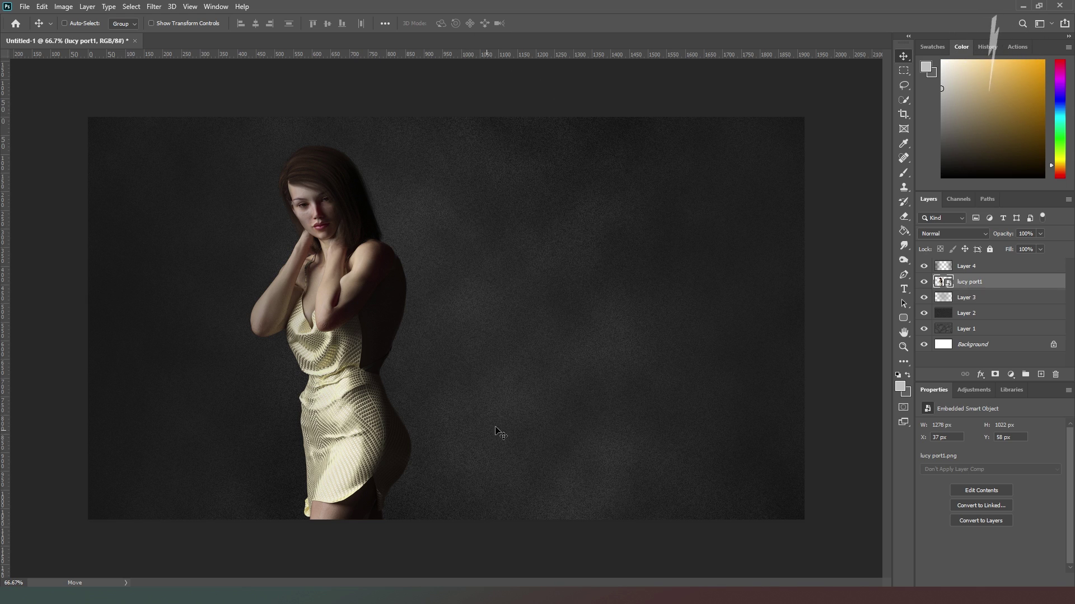
left_click_drag(970, 274, 963, 264)
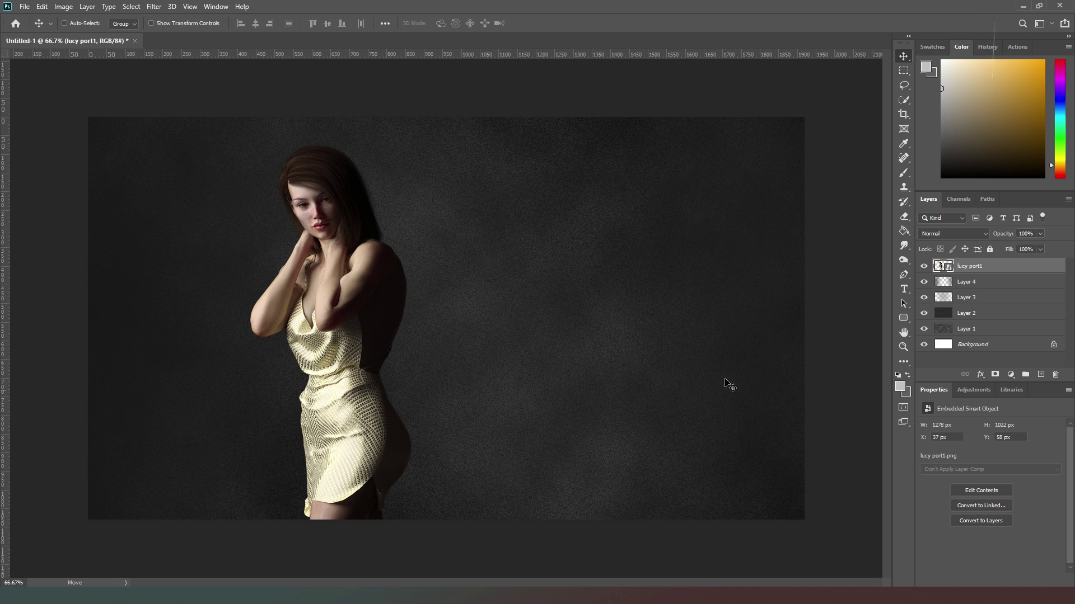